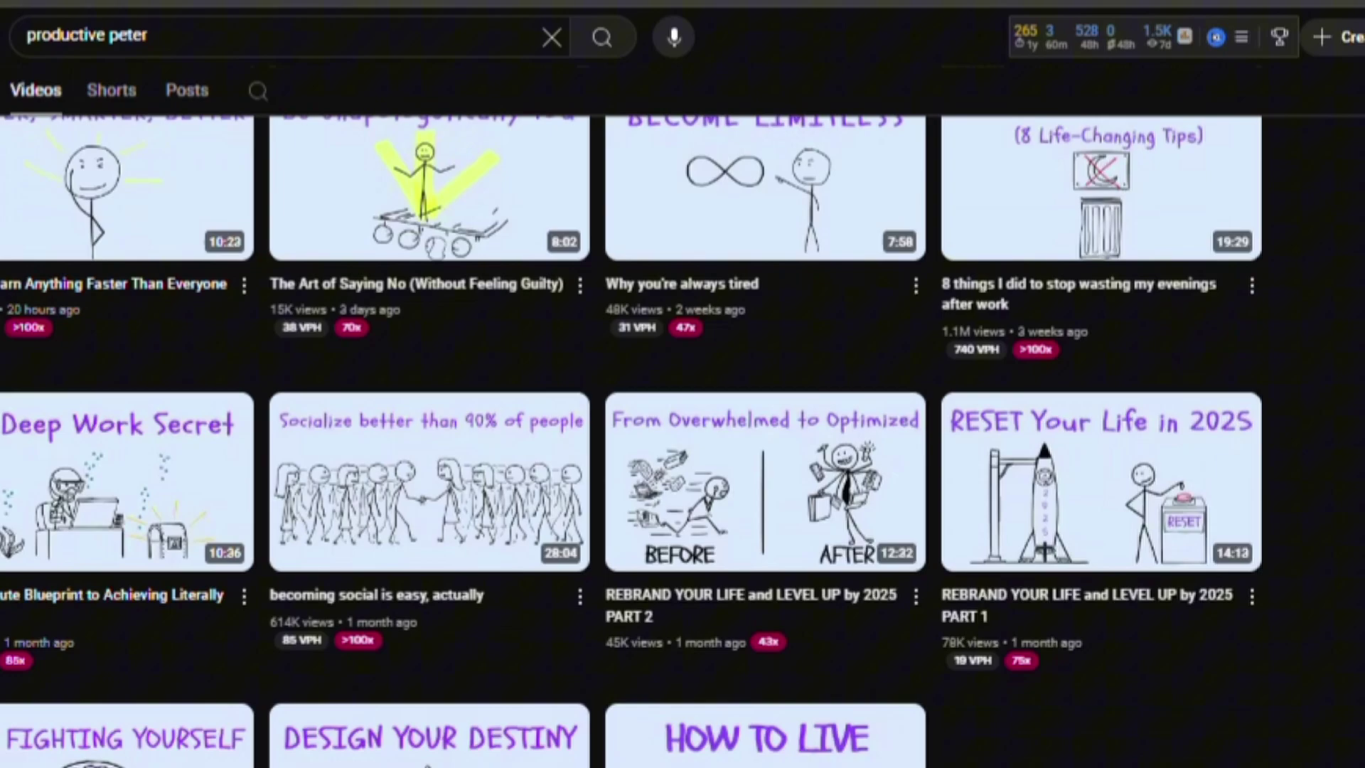
Scroll through the stick-figure channels' YouTube video lists, such as theblurb, for style reference.
scroll(682, 426, up, 3)
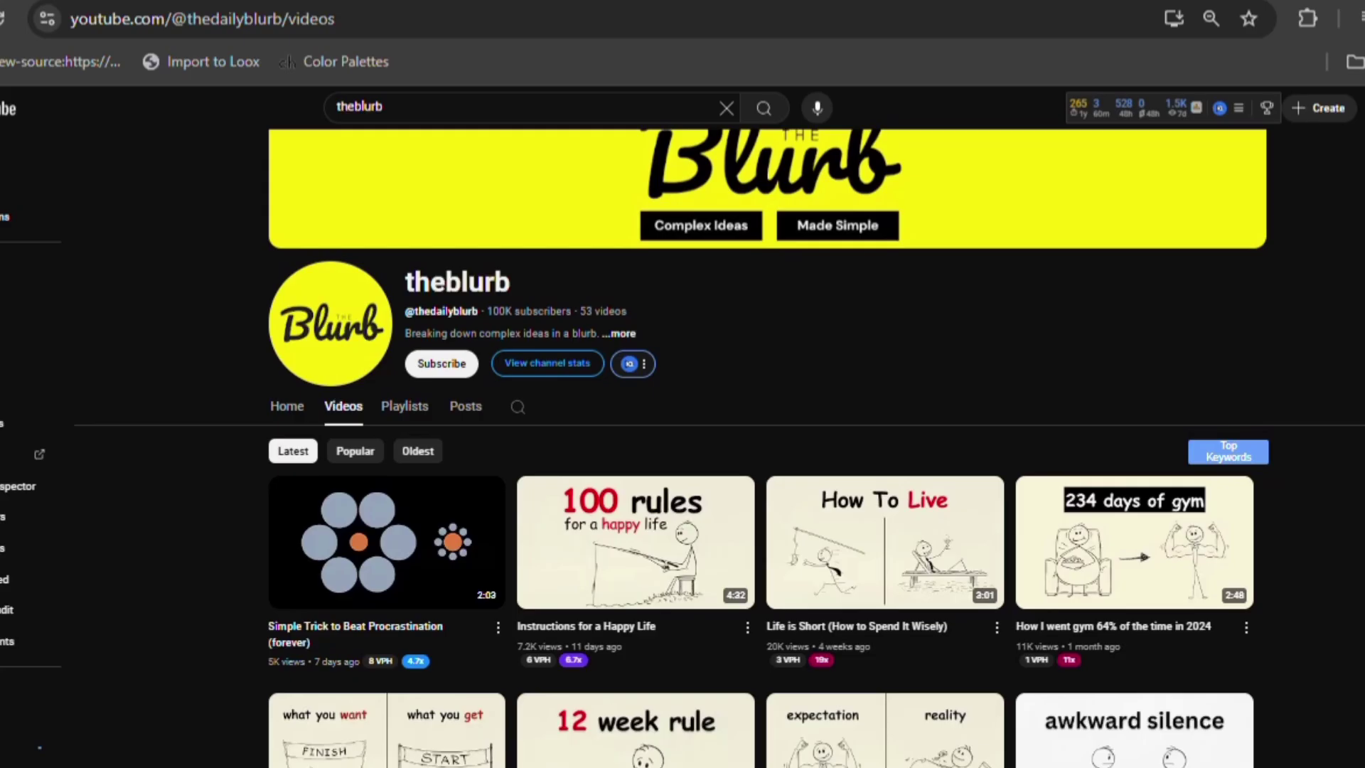
scroll(682, 426, down, 5)
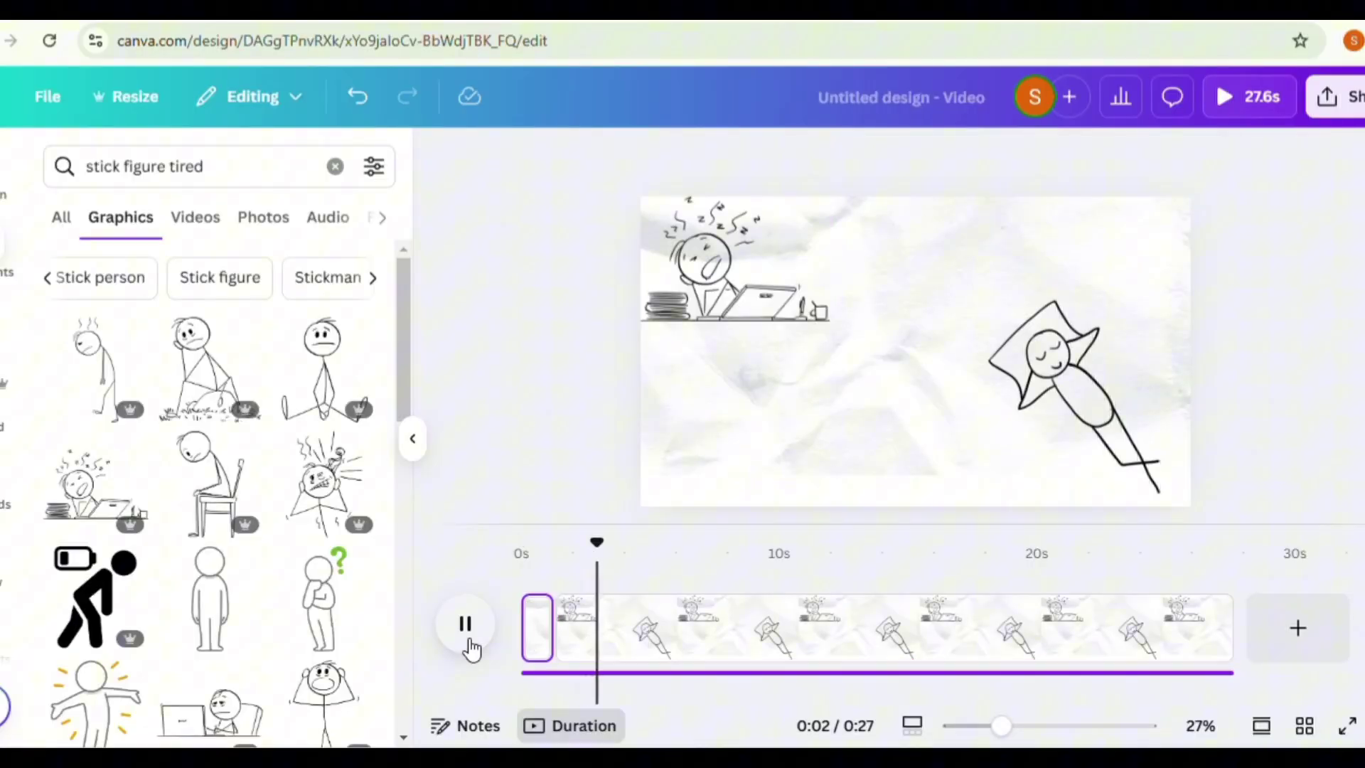
Split the tired stick-figure page into 2.7s and 23.5s pages and search Elements for 'stick figure WORKING'.
click(1206, 610)
click(1167, 476)
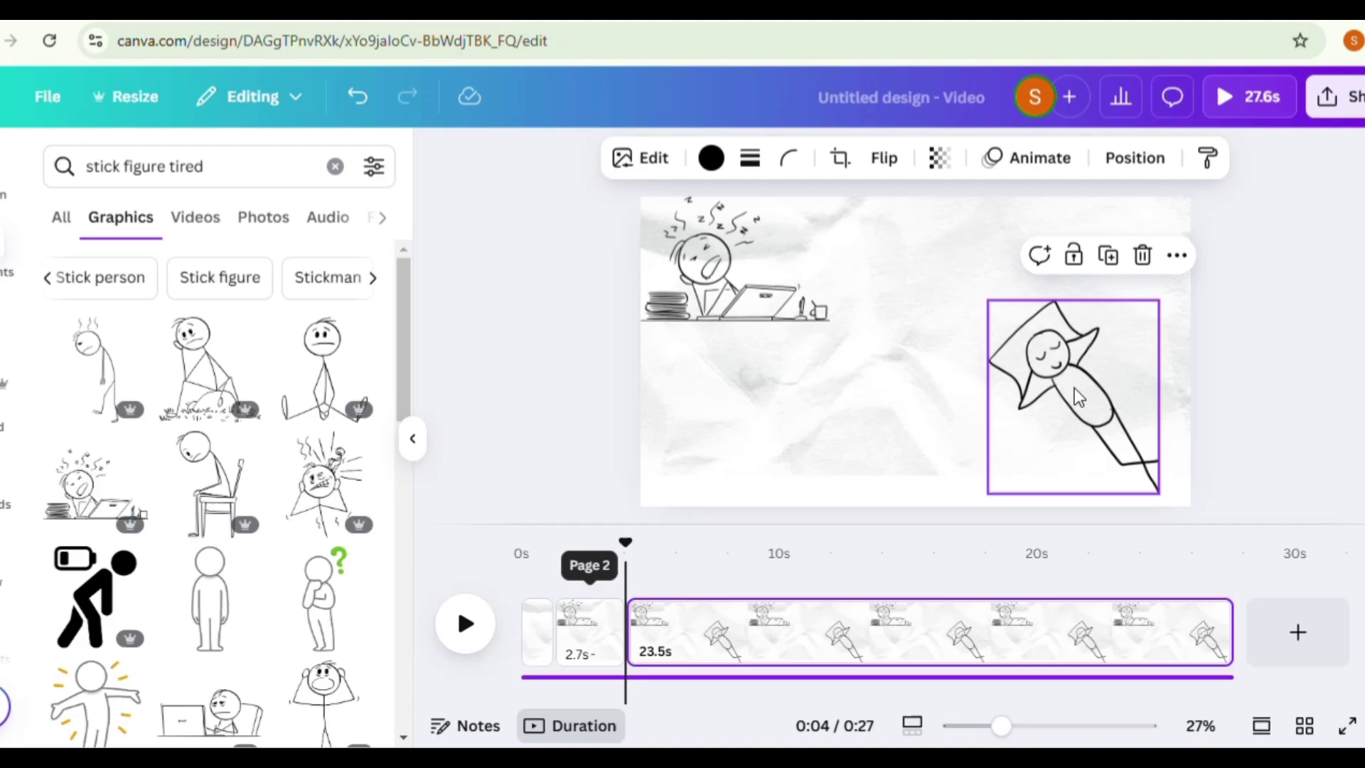
click(250, 177)
key(BackSpace)
key(BackSpace)
key(BackSpace)
key(BackSpace)
key(BackSpace)
text(WORKING)
key(Return)
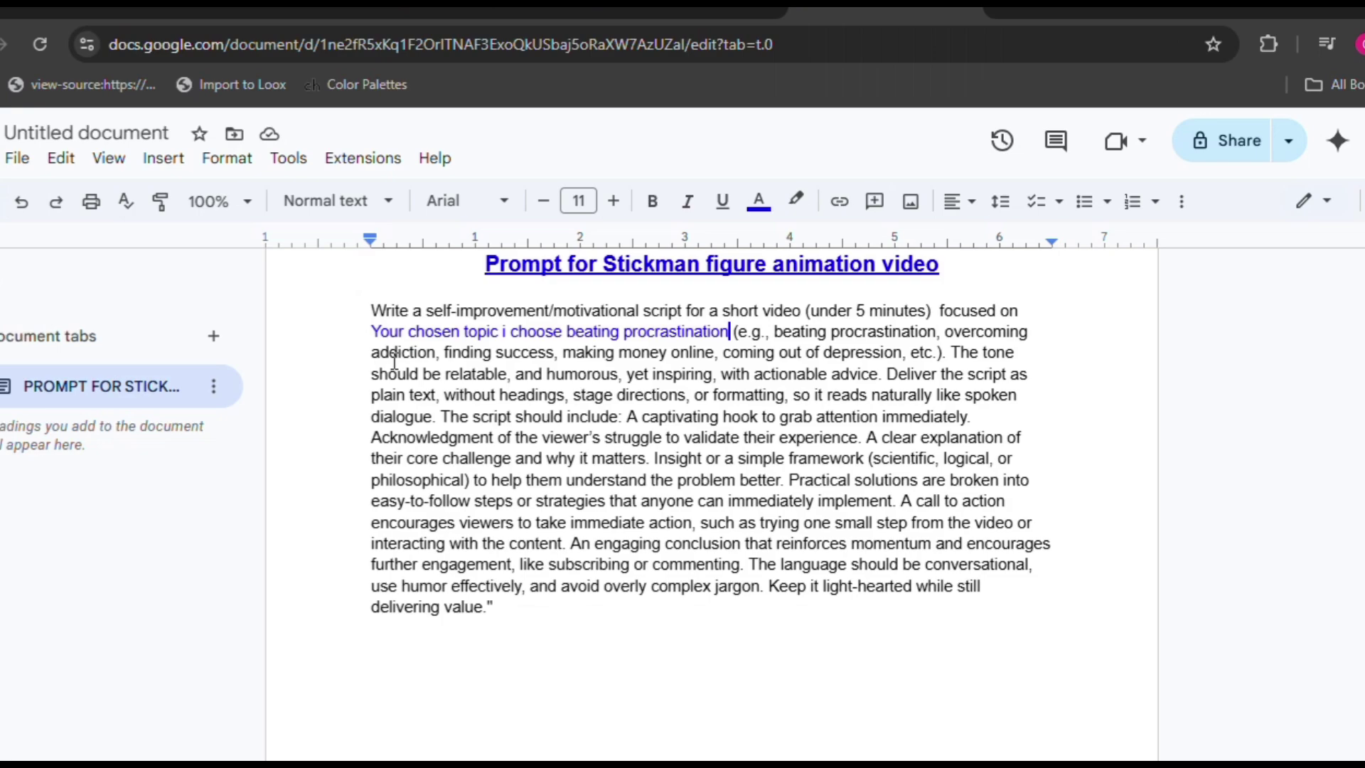
Scroll through the beating-procrastination stickman script prompt in Google Docs.
scroll(710, 498, up, 2)
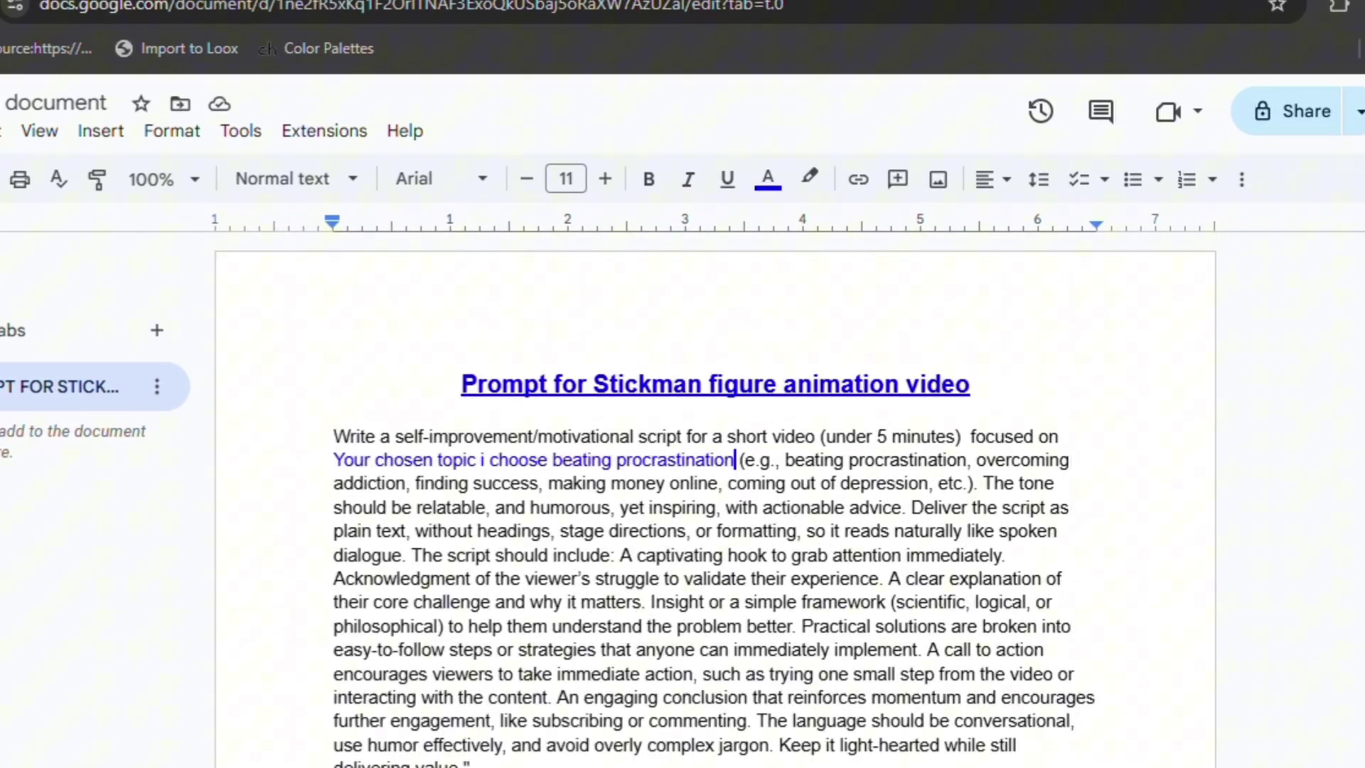
scroll(715, 497, down, 1)
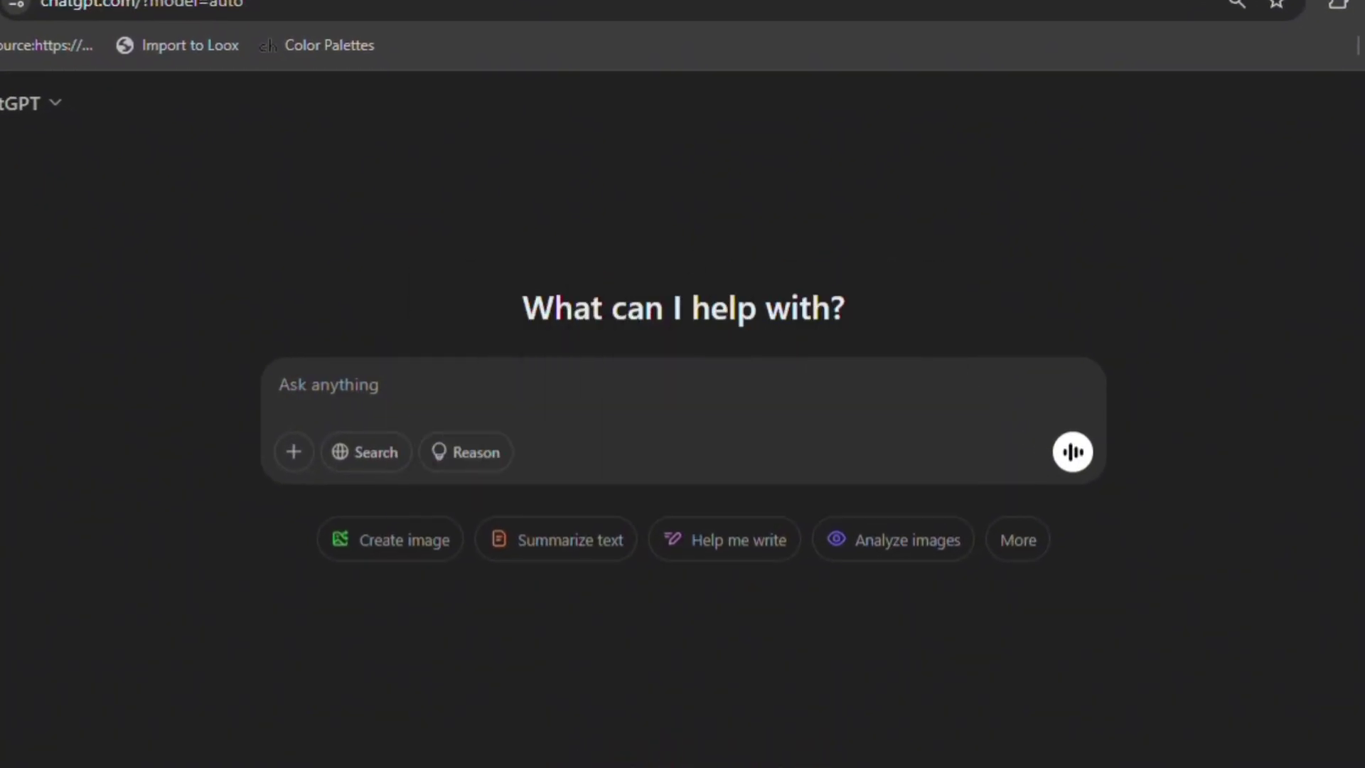
Paste the stickman script prompt into ChatGPT, trim and restore its text, and send it.
key(ctrl+v)
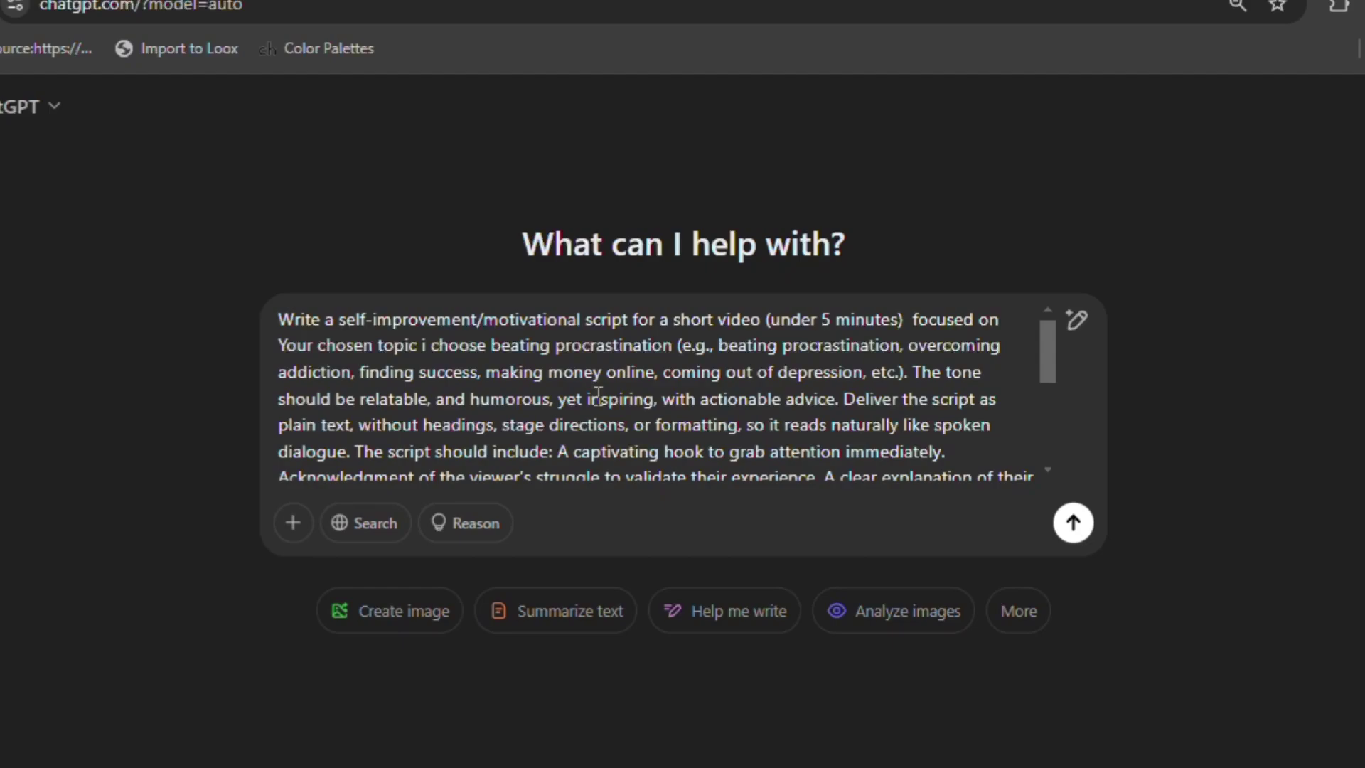
key(BackSpace)
key(BackSpace)
key(BackSpace)
key(BackSpace)
key(BackSpace)
key(BackSpace)
key(BackSpace)
key(BackSpace)
key(BackSpace)
key(BackSpace)
key(BackSpace)
key(BackSpace)
key(BackSpace)
key(BackSpace)
key(BackSpace)
key(BackSpace)
key(BackSpace)
key(BackSpace)
key(BackSpace)
key(BackSpace)
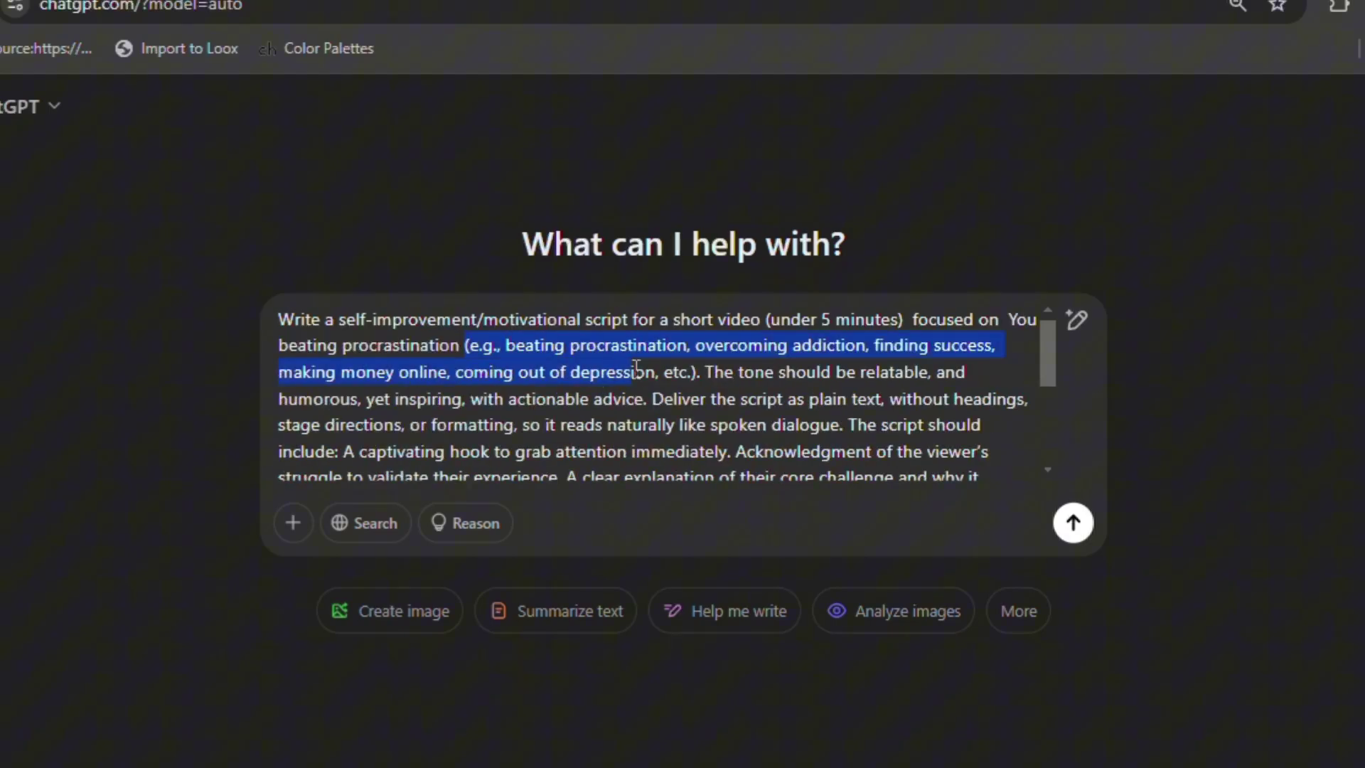
key(BackSpace)
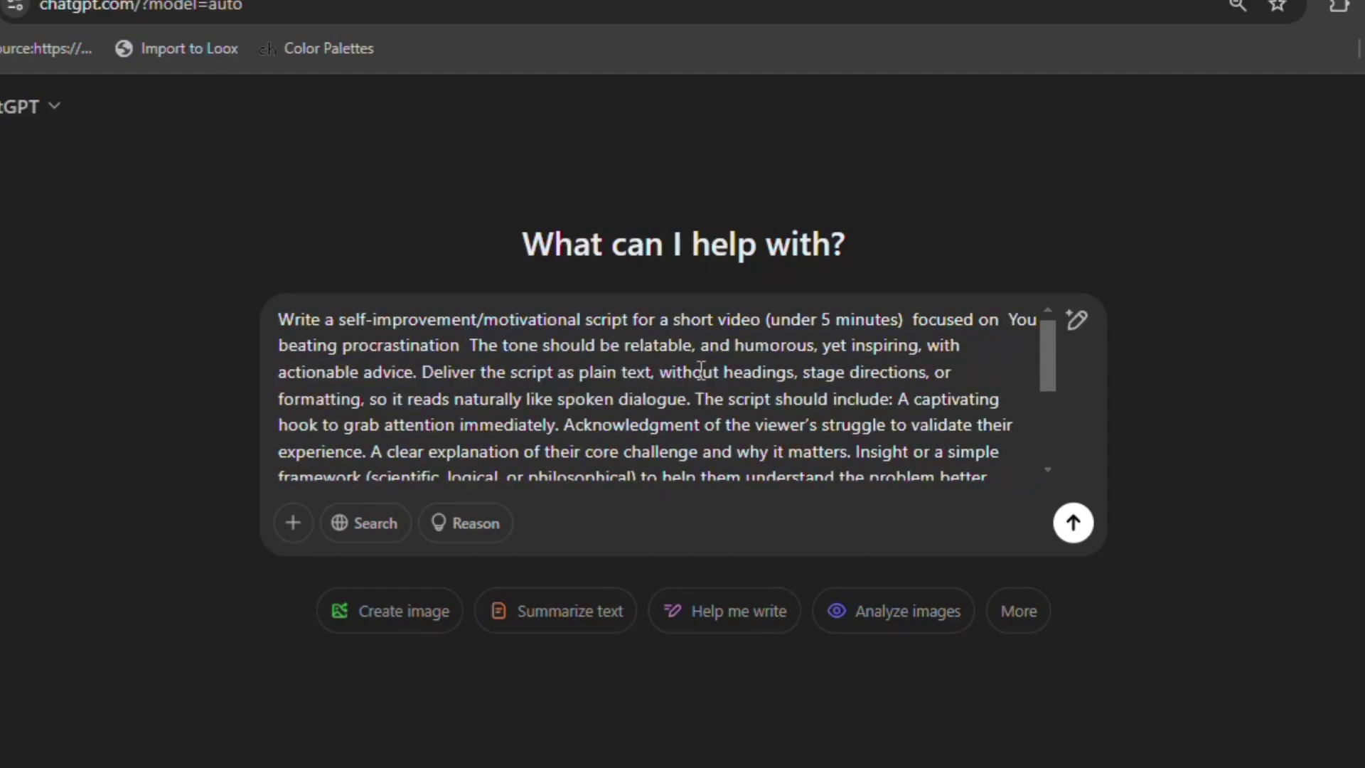
key(ctrl+z)
key(ctrl+z)
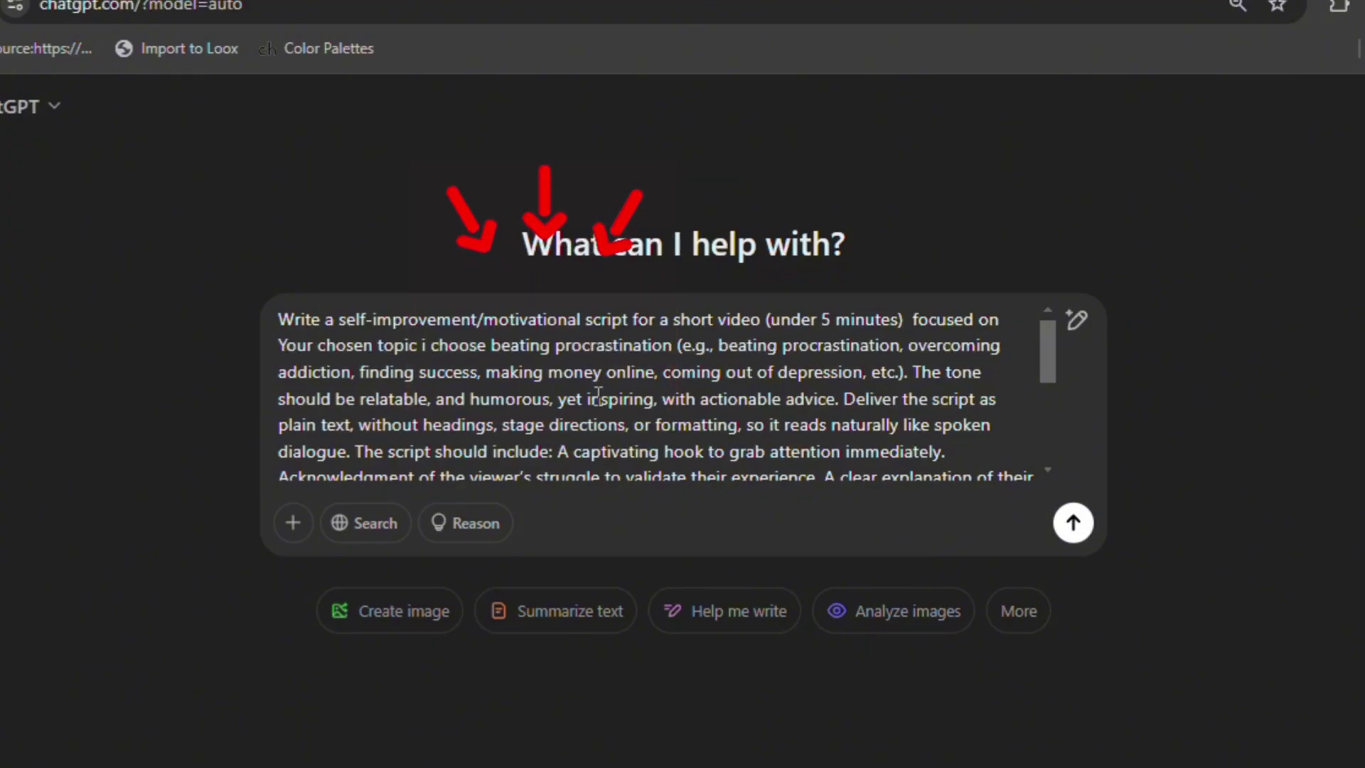
key(Return)
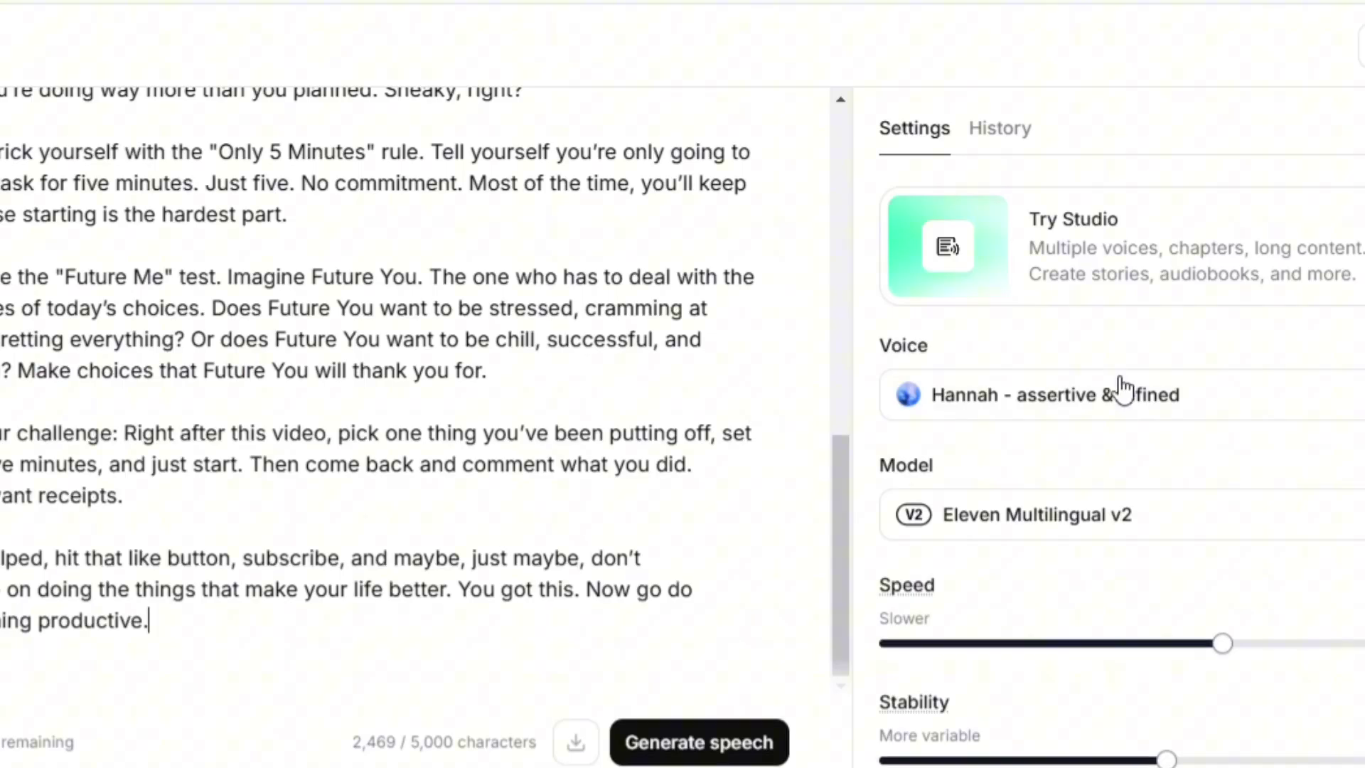
Open the ElevenLabs voice list and scroll down to the Default voices.
click(1123, 398)
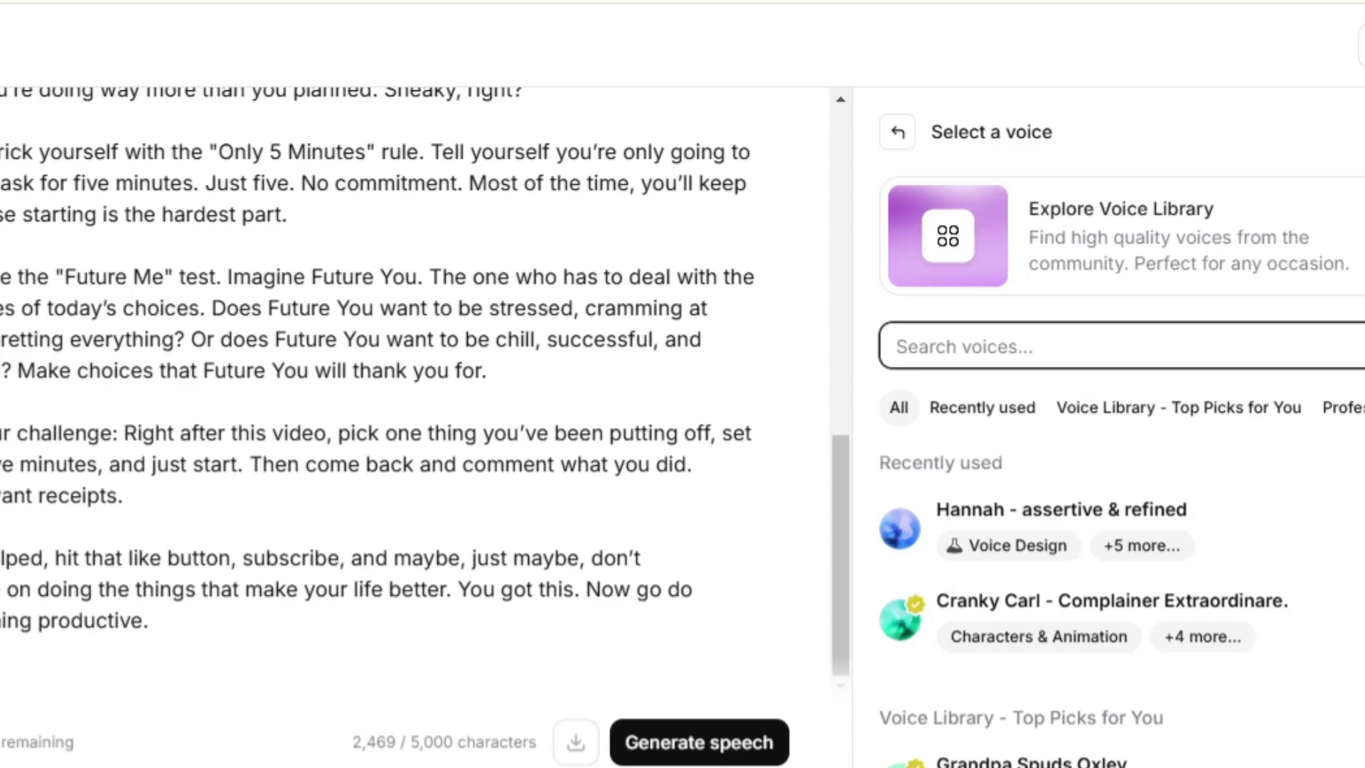
scroll(1109, 569, down, 5)
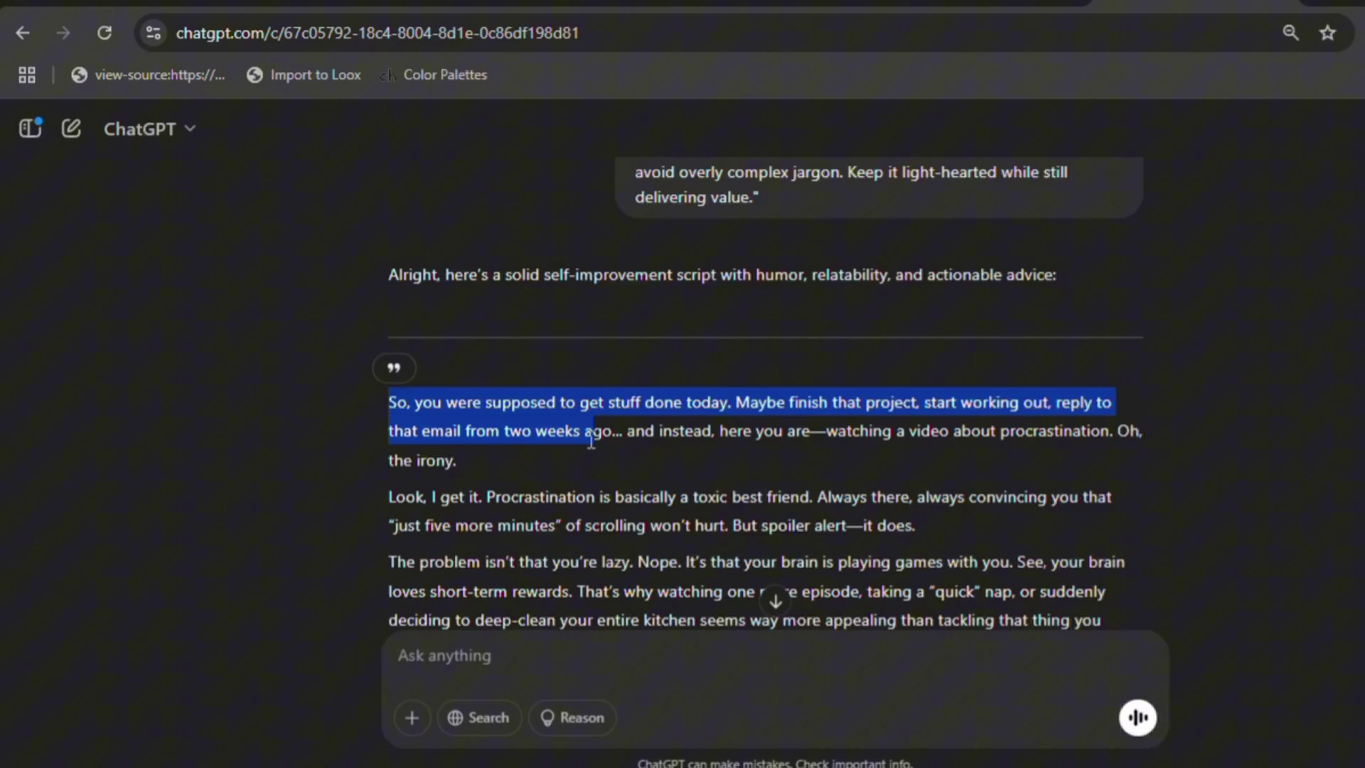
Select the ChatGPT procrastination script from its opening line to the closing call to action.
drag(770, 600, 1081, 395)
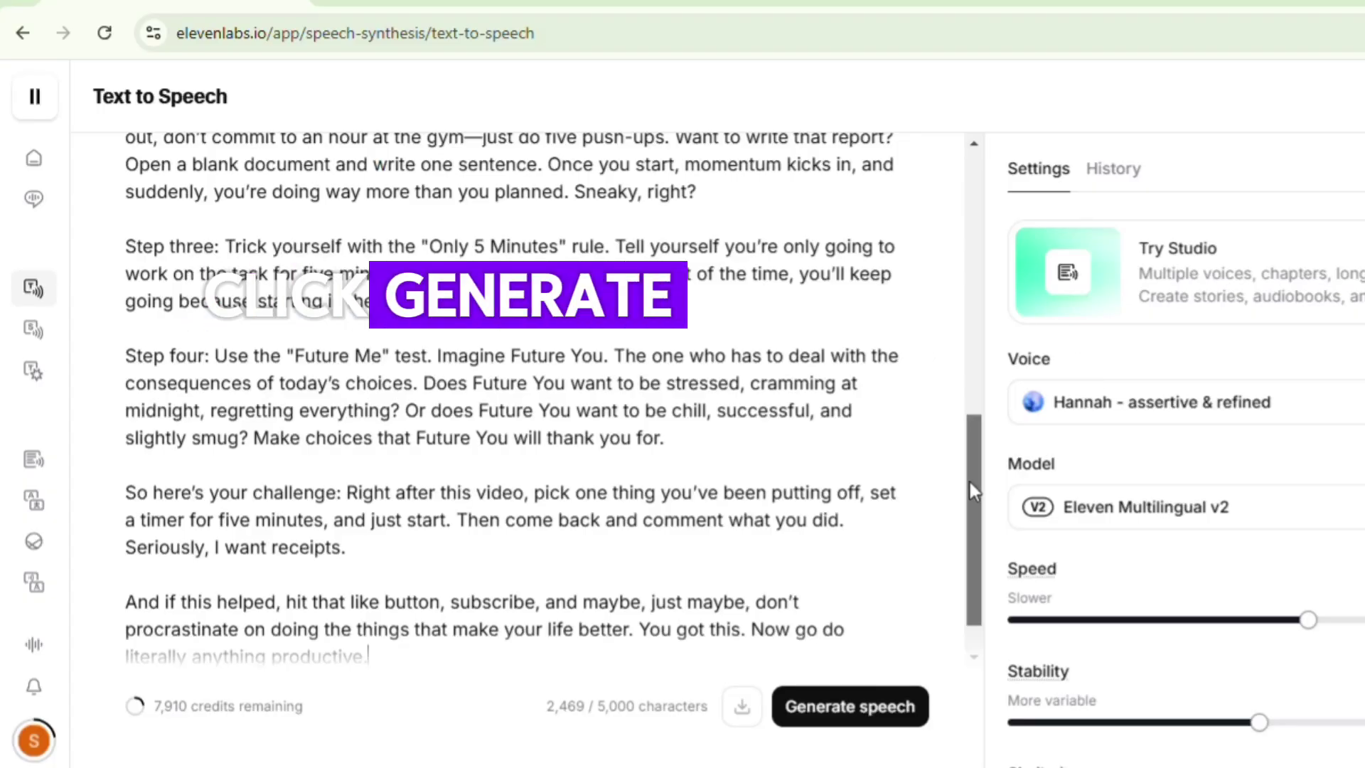
drag(972, 490, 972, 134)
scroll(512, 398, down, 10)
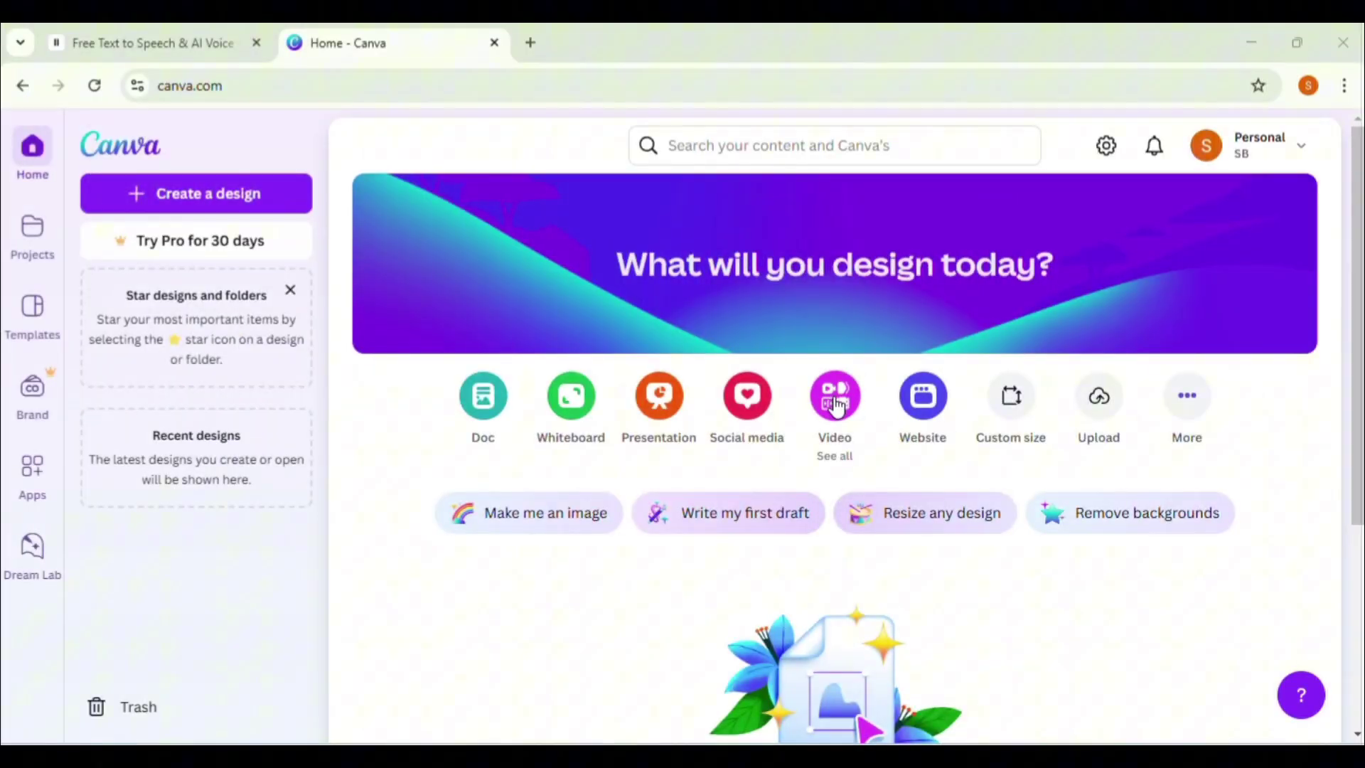
Create a blank landscape video, put the uploaded ElevenLabs MP3 on its timeline, and add a page.
click(837, 404)
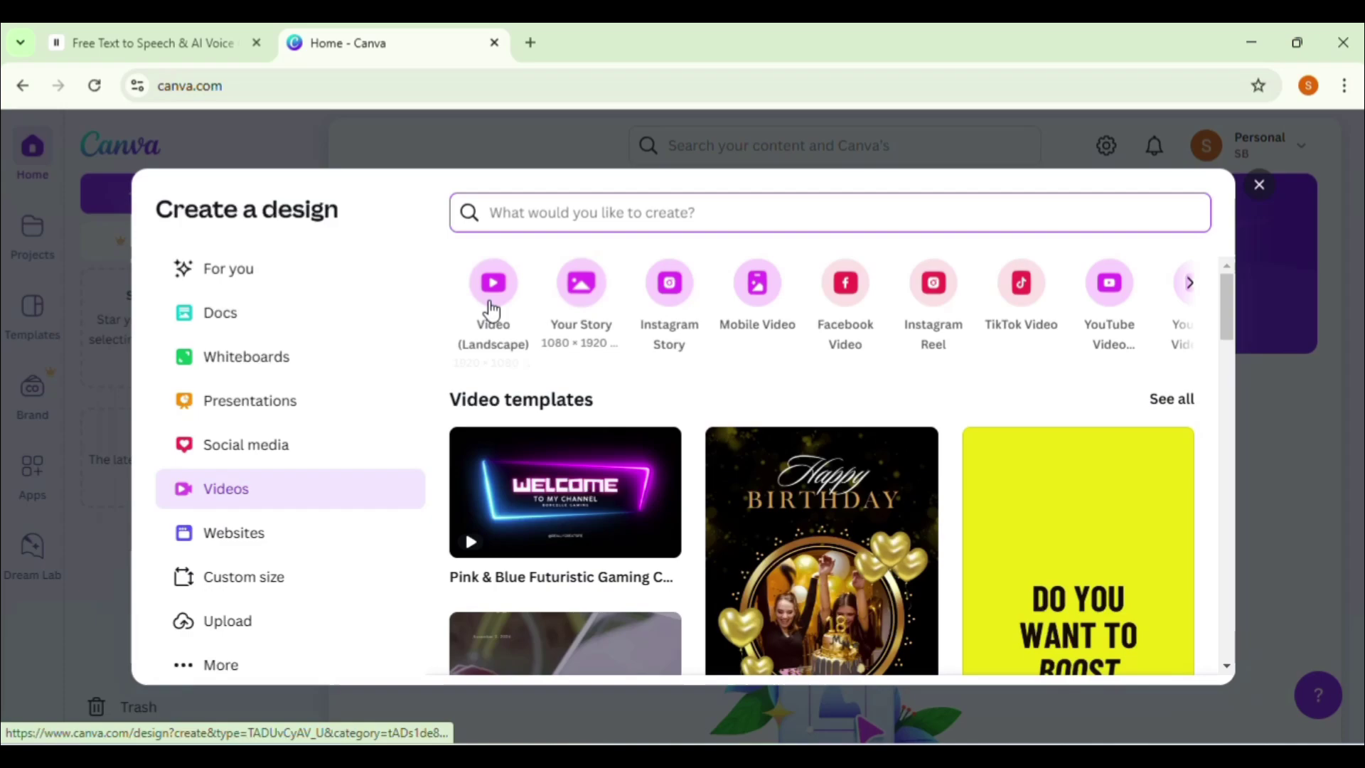
click(490, 311)
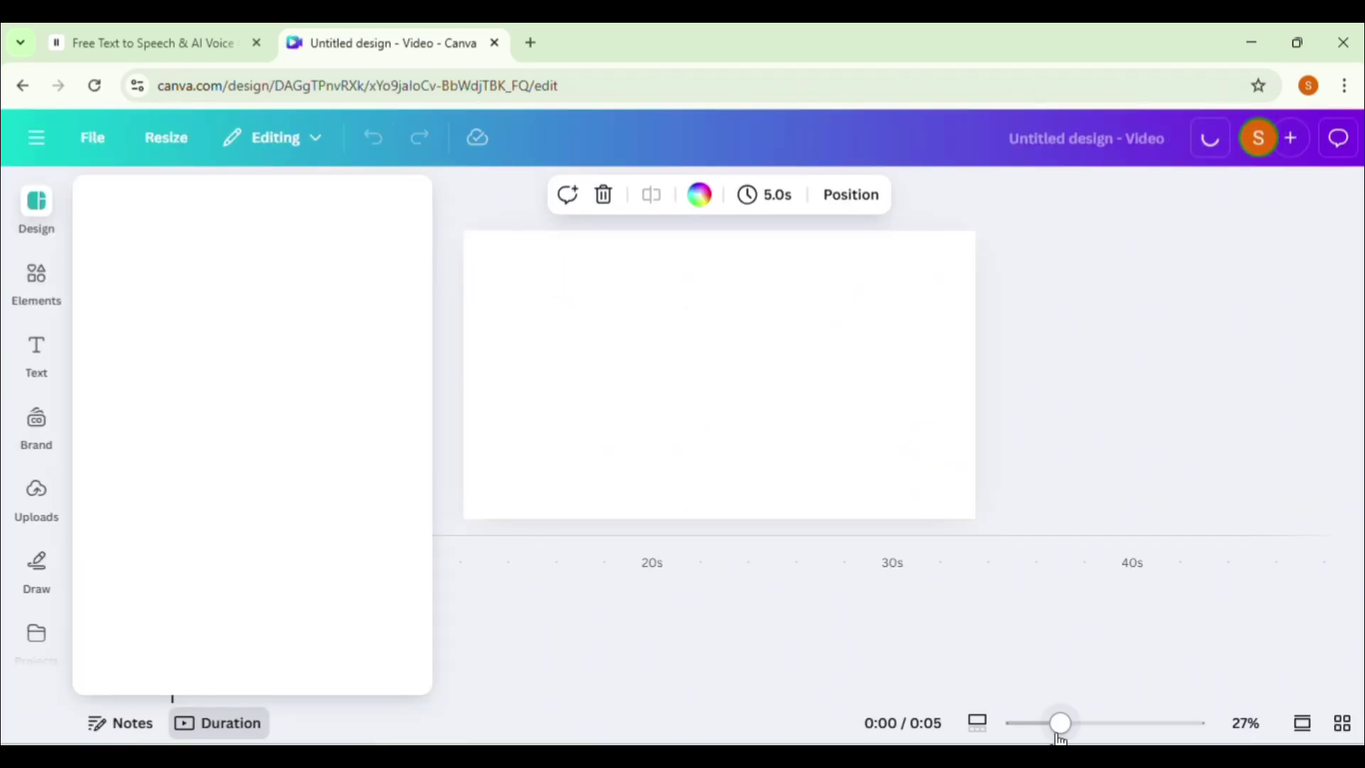
click(228, 247)
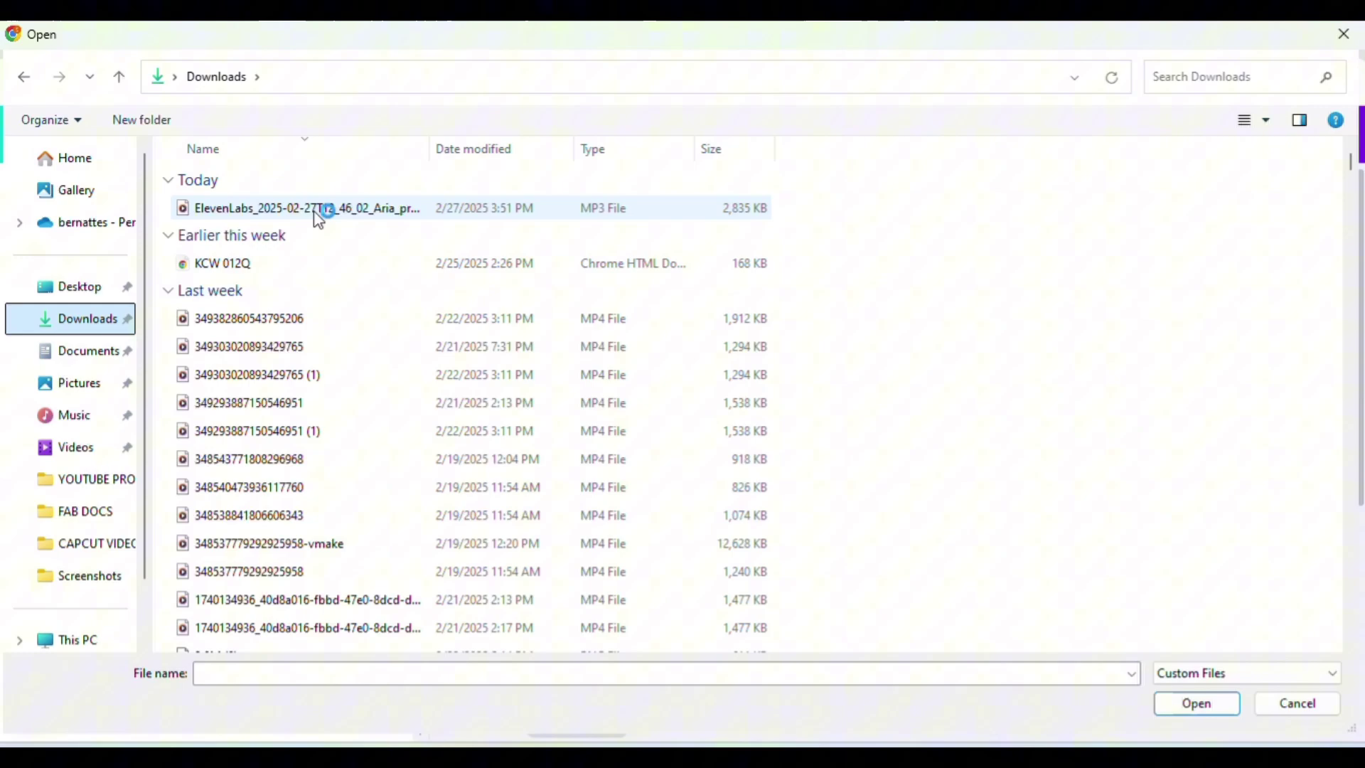
double_click(317, 213)
drag(213, 451, 508, 677)
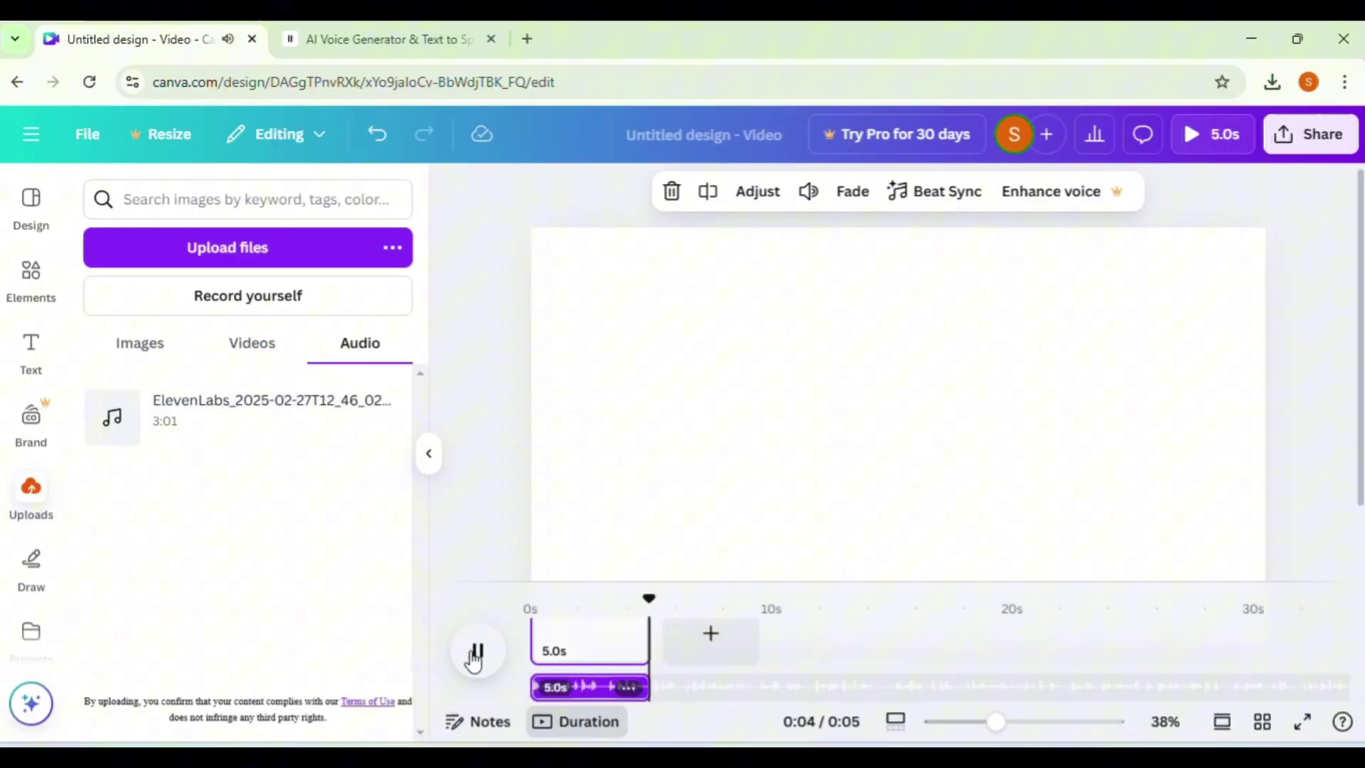
click(711, 639)
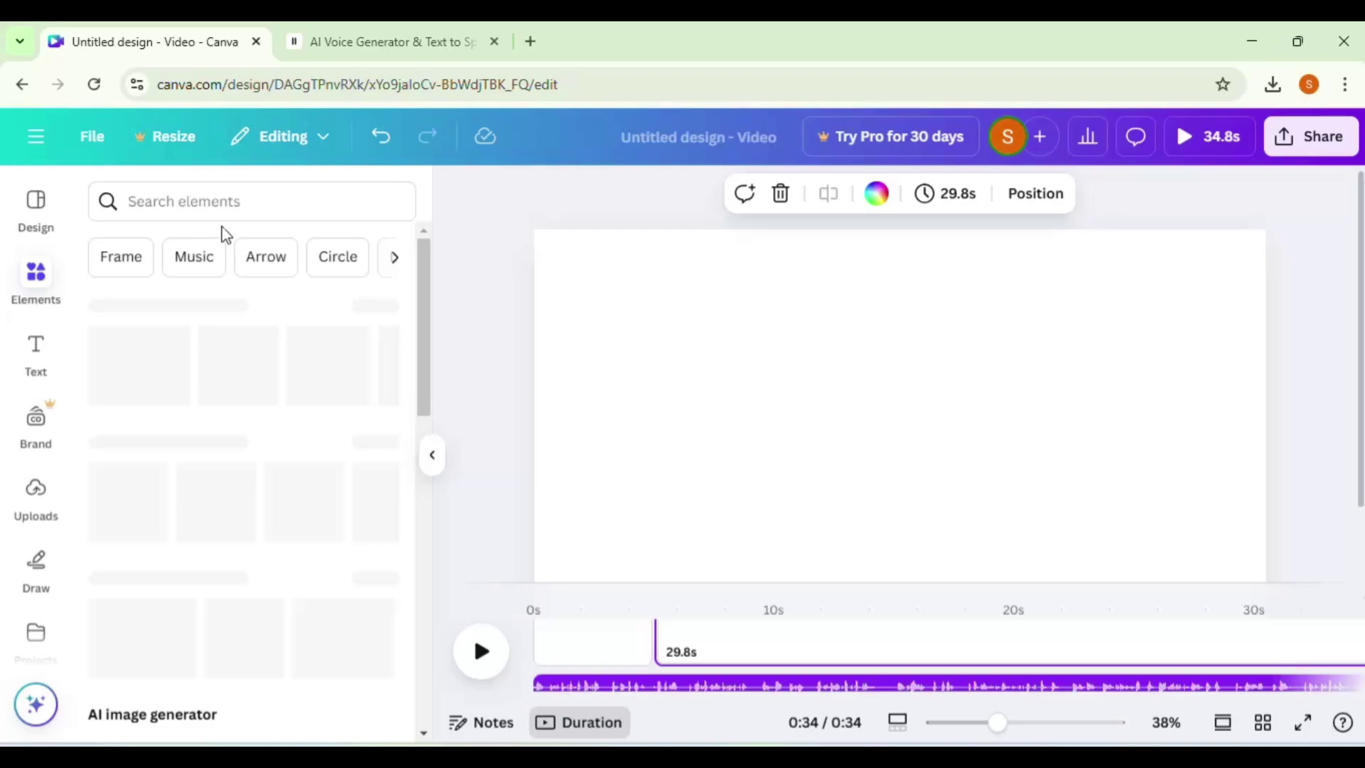
Search Elements for 'paper' graphics and try options, discarding the notebook paper one.
text(paper)
key(Return)
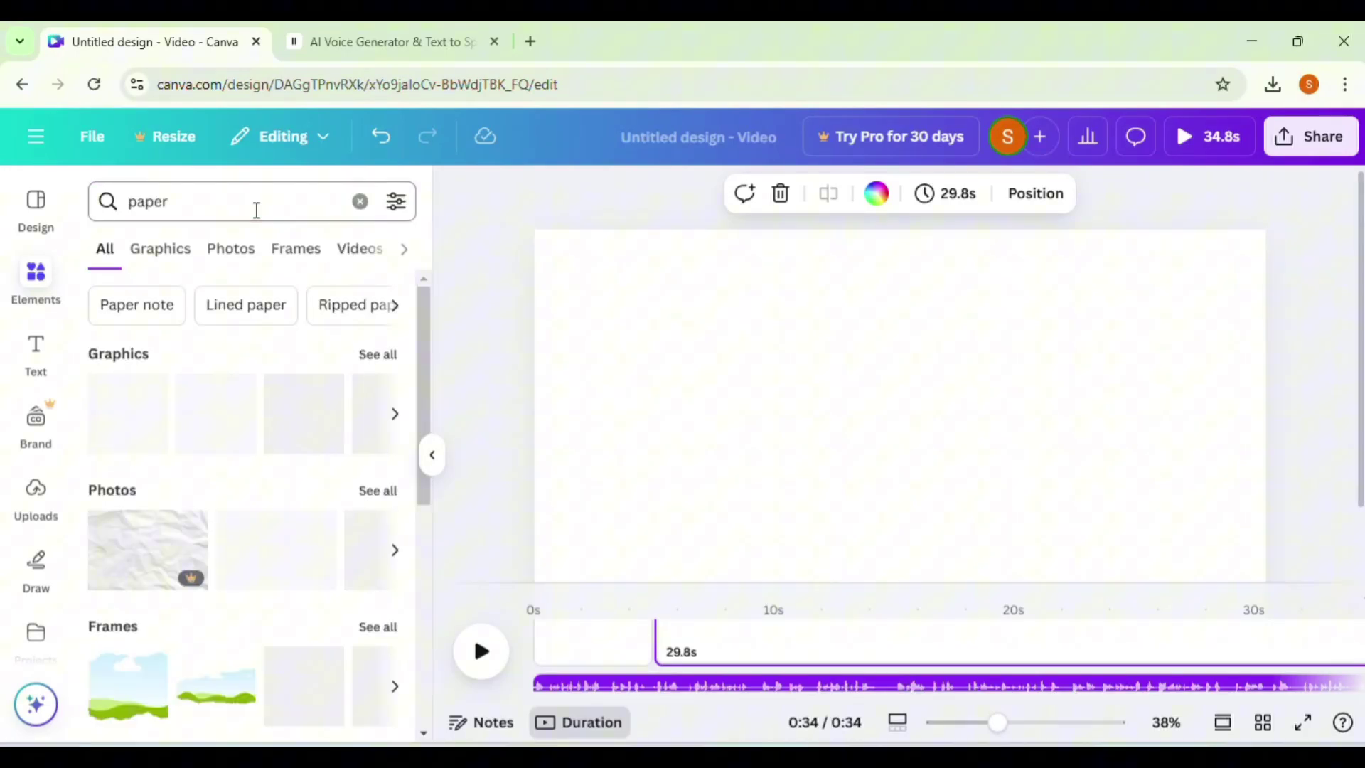
click(163, 249)
scroll(353, 417, down, 3)
click(353, 417)
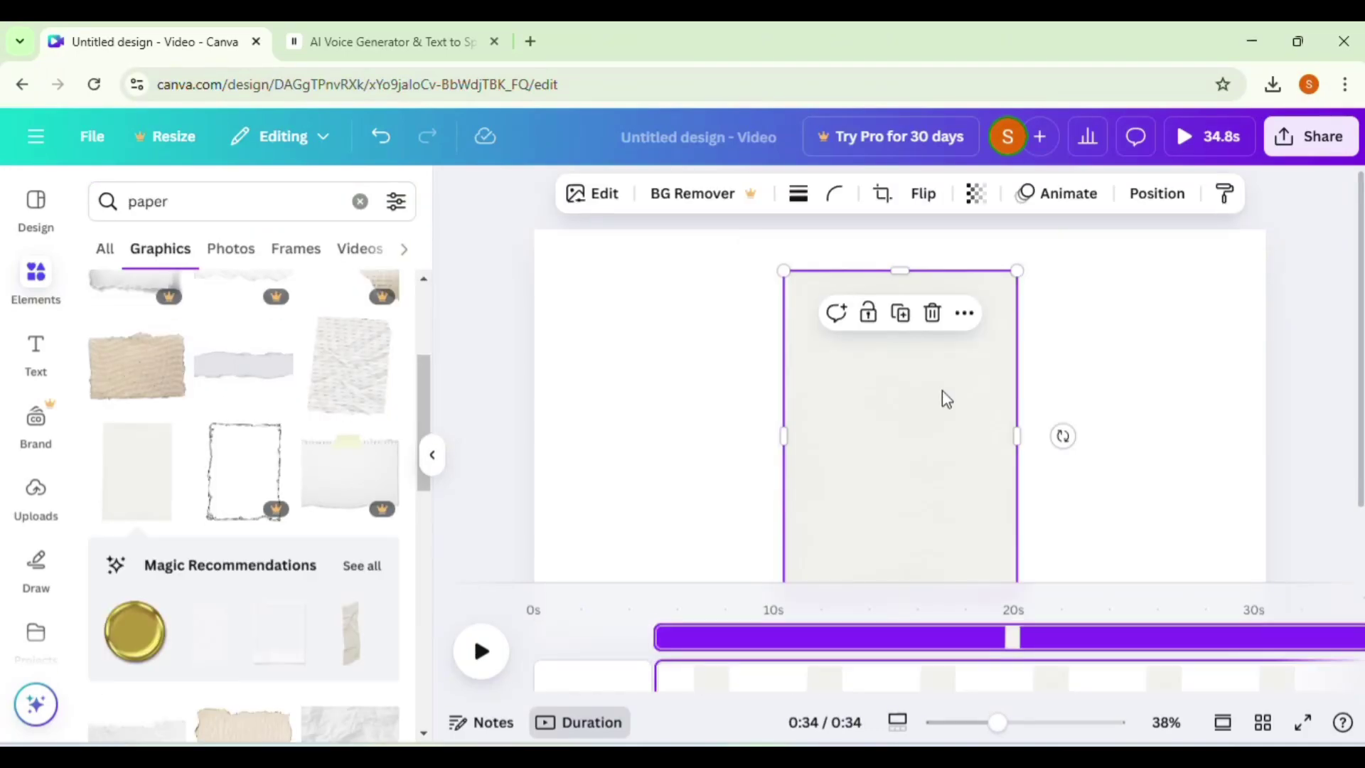
scroll(412, 469, down, 3)
scroll(271, 450, down, 3)
click(271, 451)
key(Delete)
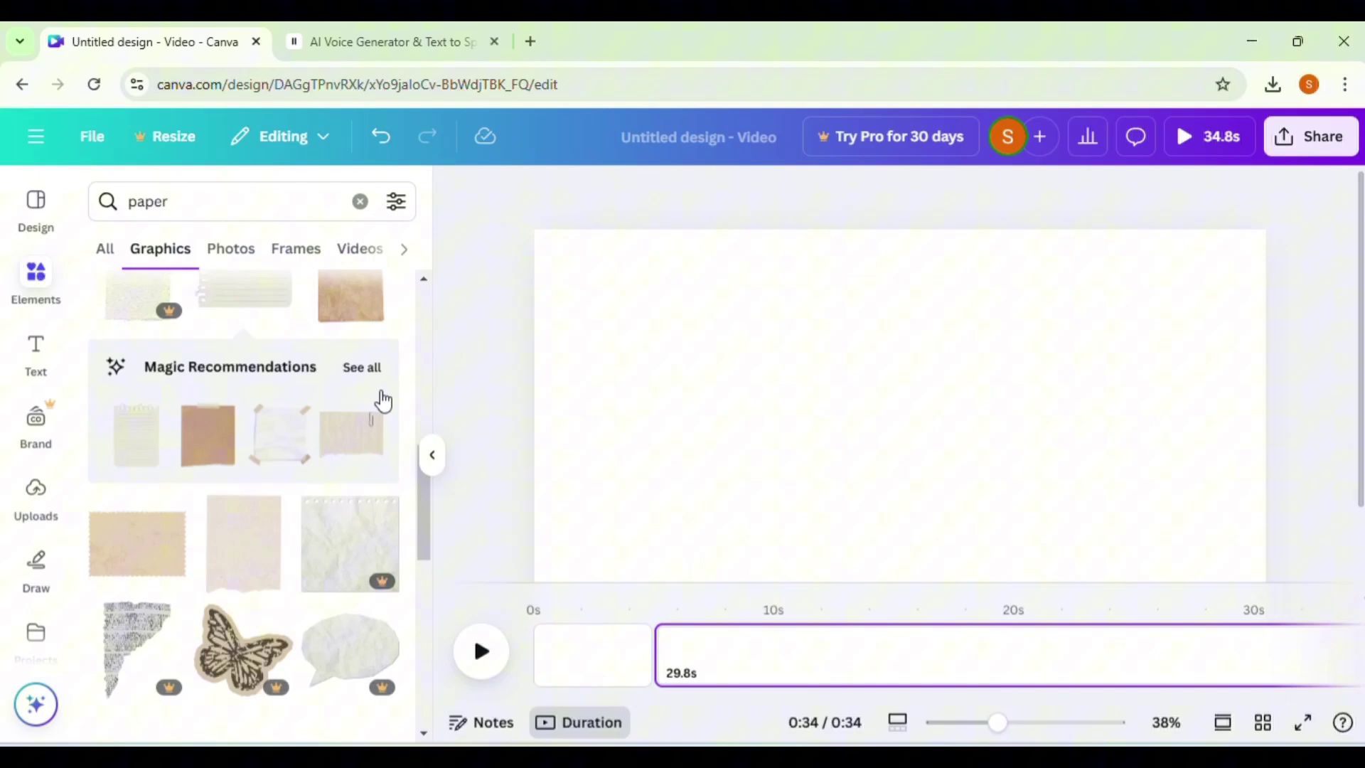
Add a crumpled paper graphic, stretch it to fill the page, and lock it.
click(369, 426)
drag(770, 271, 711, 213)
drag(710, 396, 487, 403)
click(307, 195)
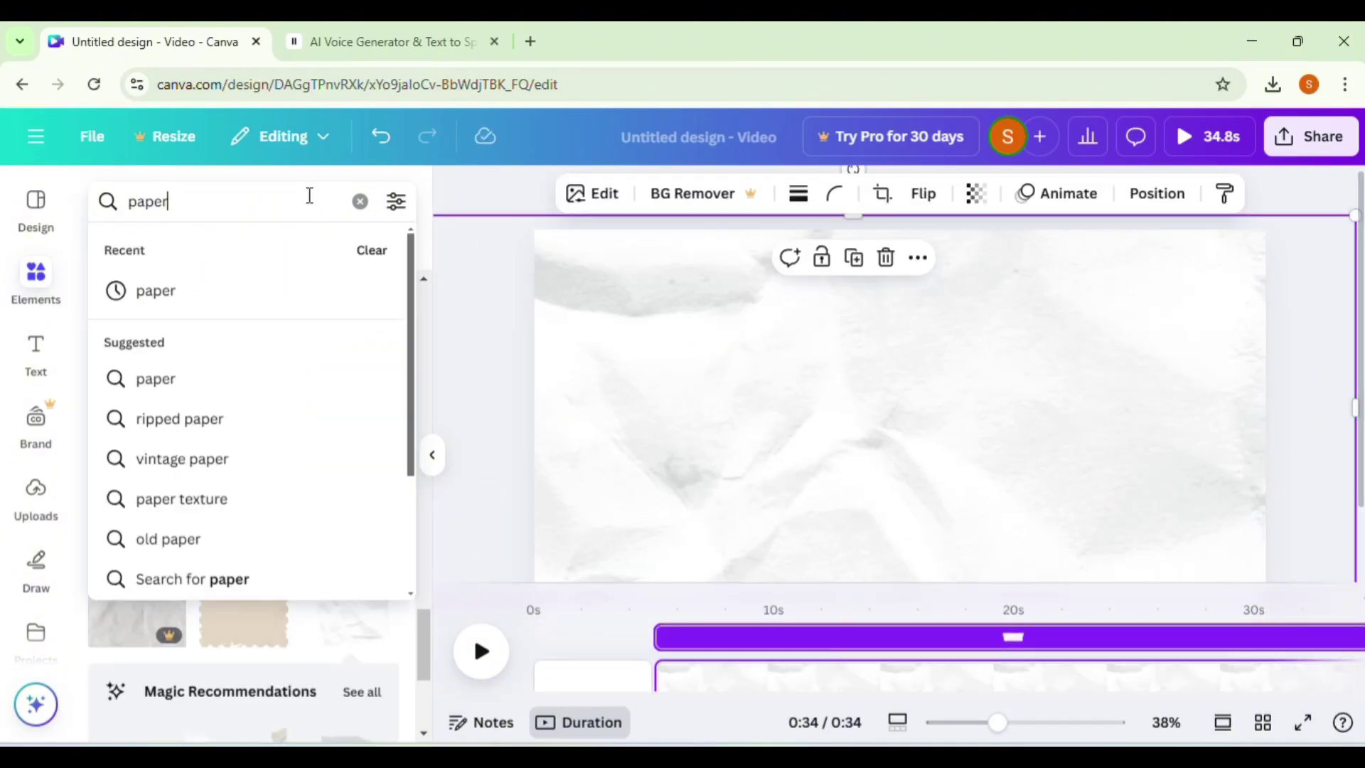
key(BackSpace)
key(BackSpace)
key(BackSpace)
key(BackSpace)
key(BackSpace)
text(stick animati)
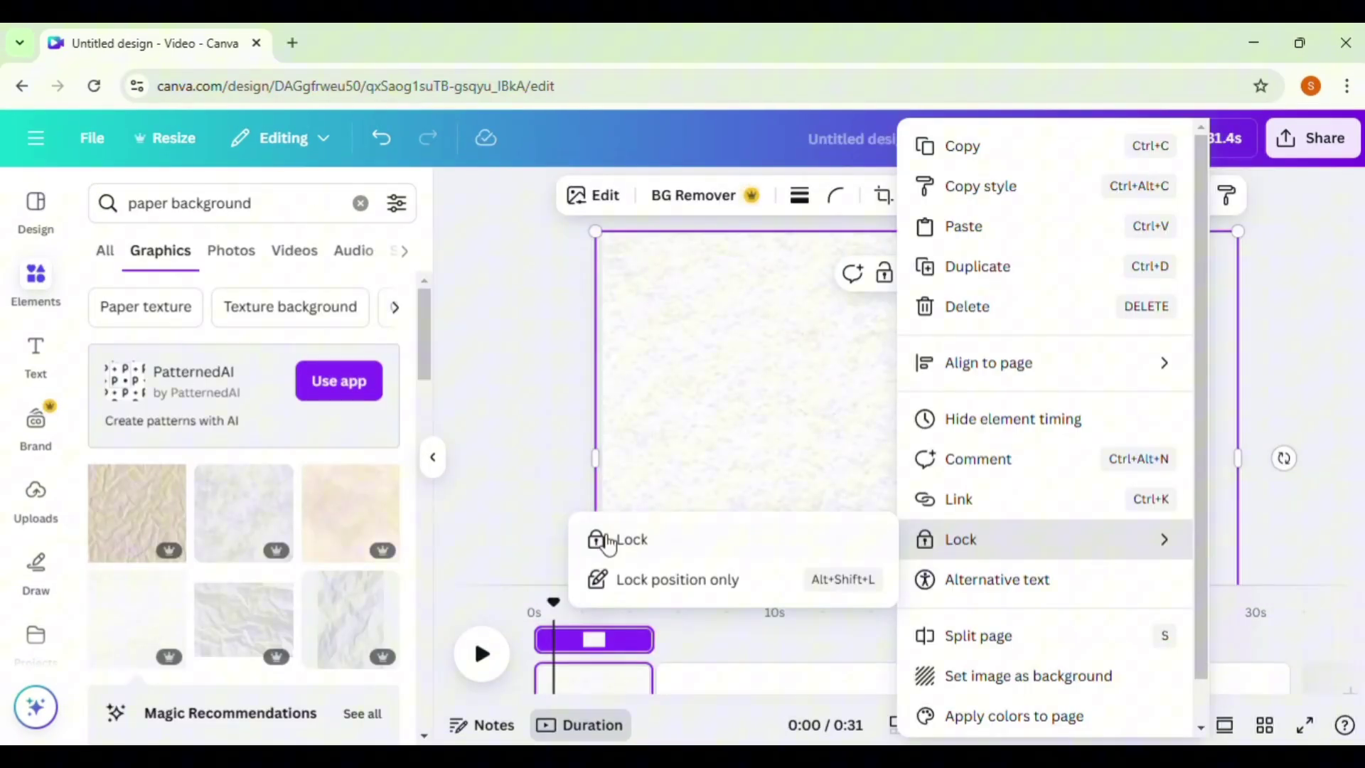
click(627, 555)
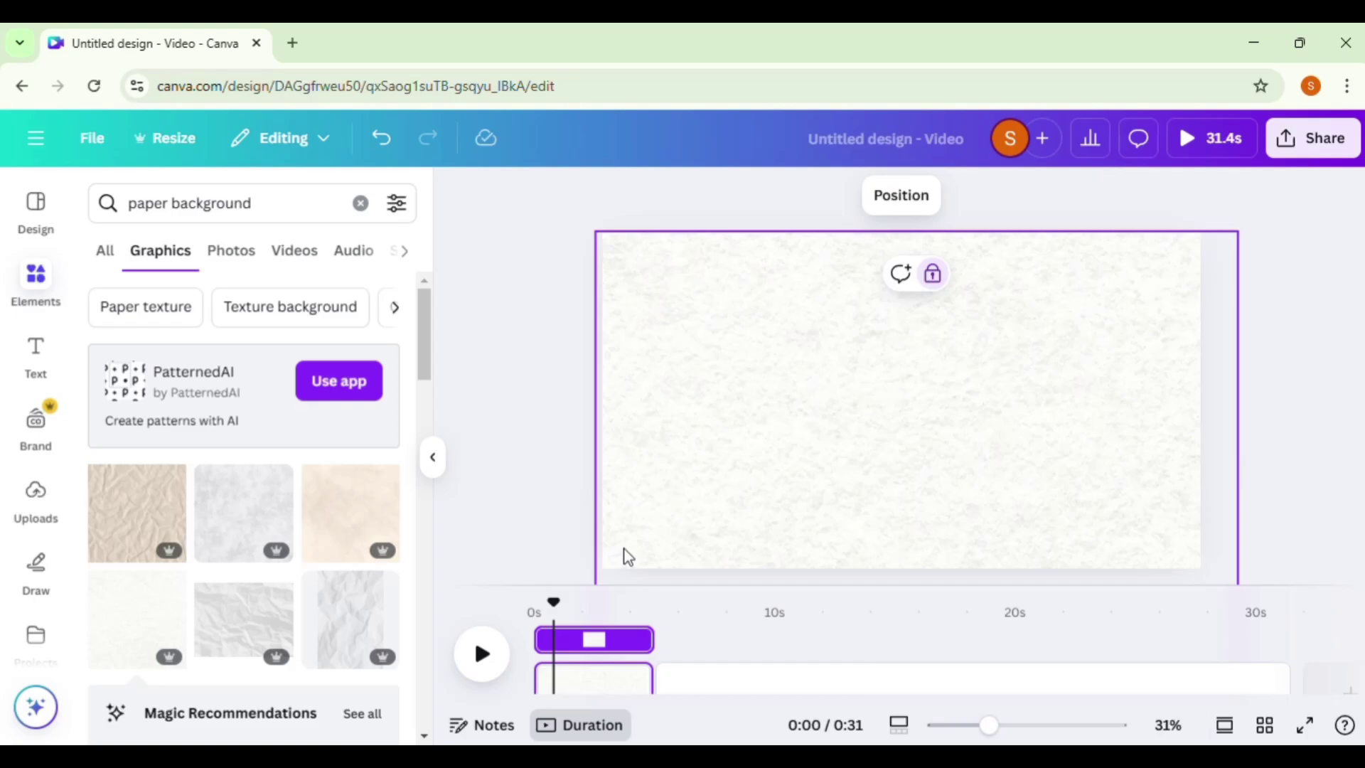
Add a curly-haired stick-figure girl from a 'stick figure' search, move her left and flip her.
triple_click(277, 204)
text(stick figure)
key(Return)
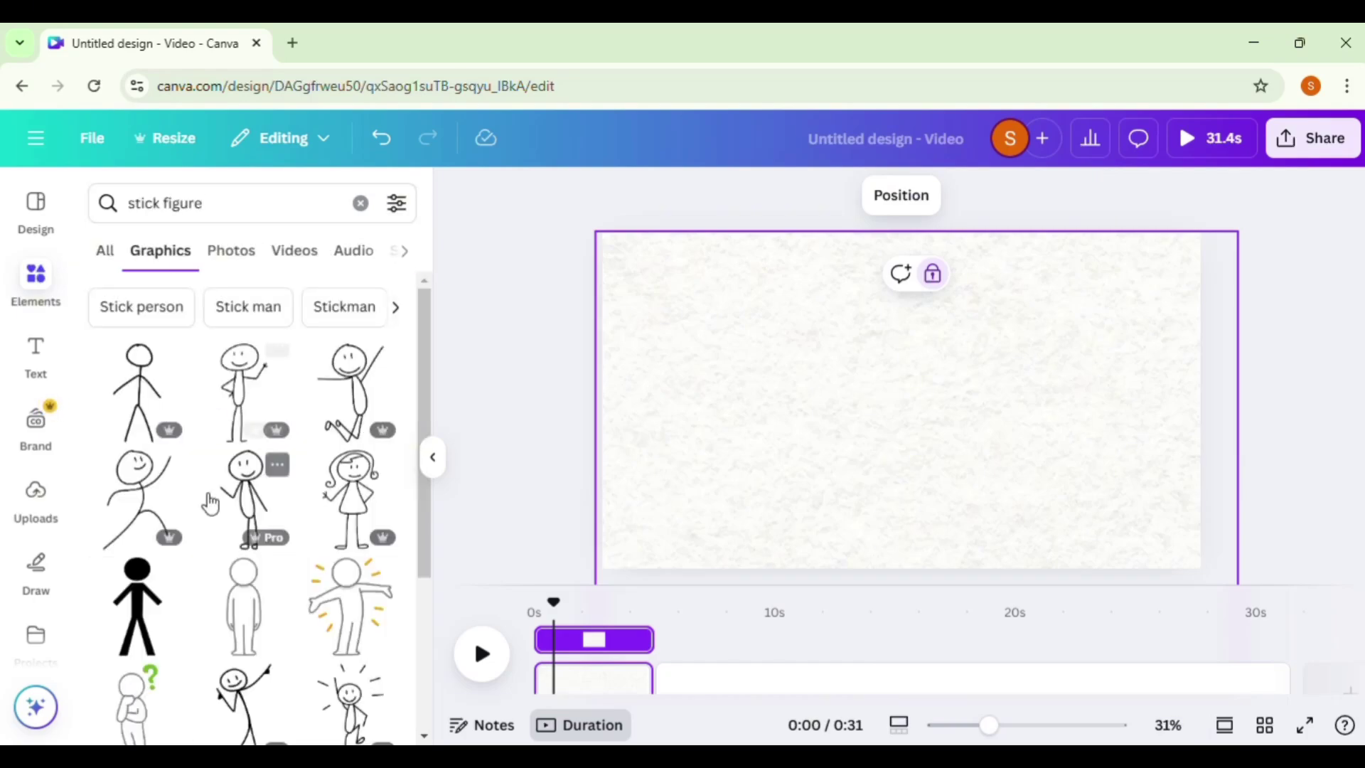
click(353, 498)
drag(888, 398, 708, 389)
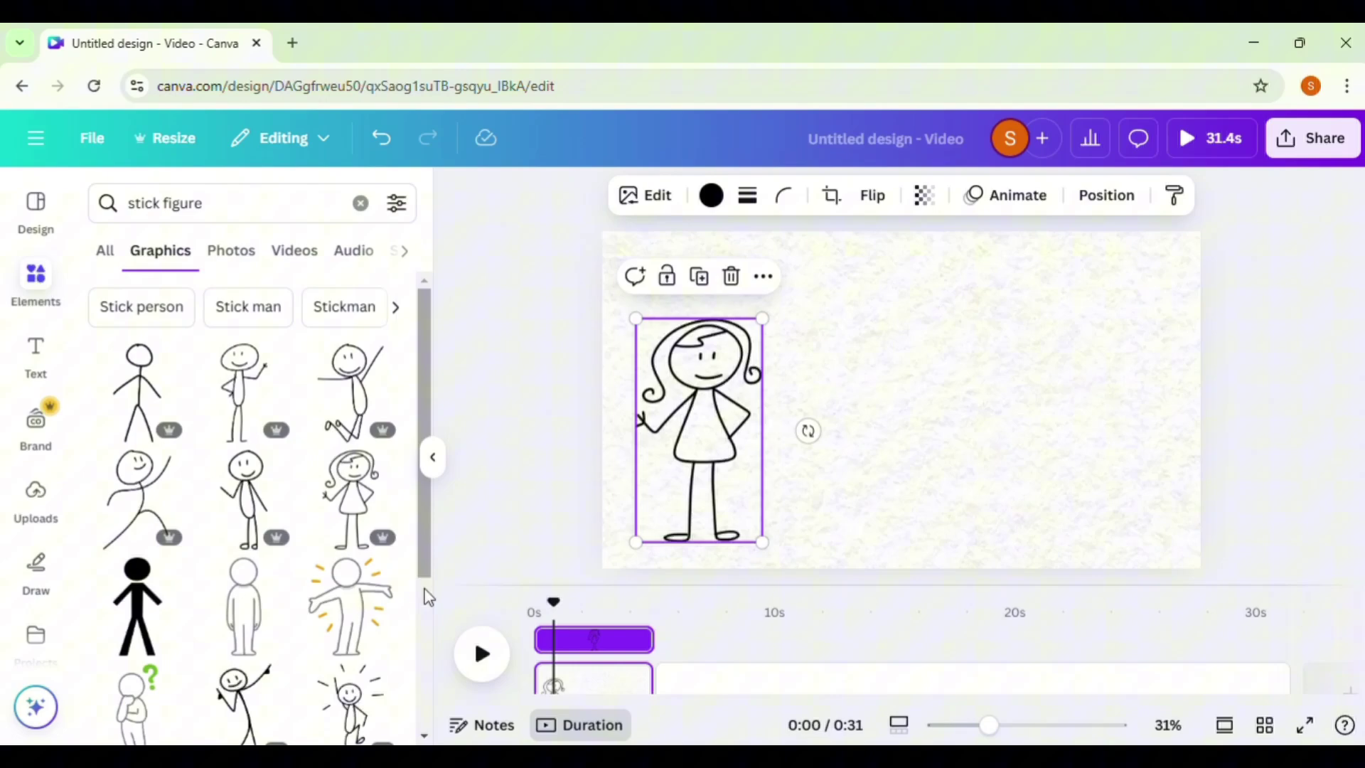
scroll(413, 704, down, 4)
key(shift+h)
click(571, 325)
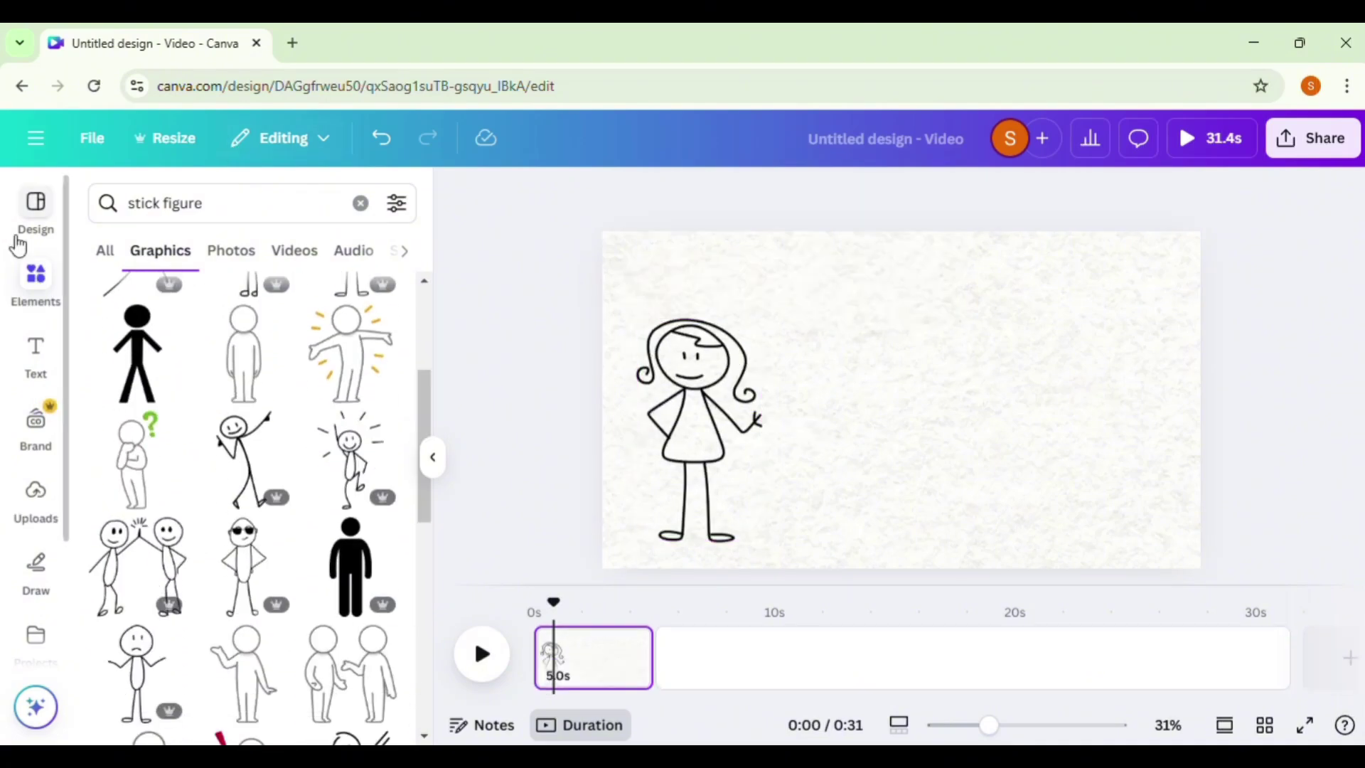
Place a small sad stick figure beside the girl and play the page to preview.
scroll(413, 583, down, 5)
drag(350, 349, 782, 421)
click(572, 320)
click(782, 427)
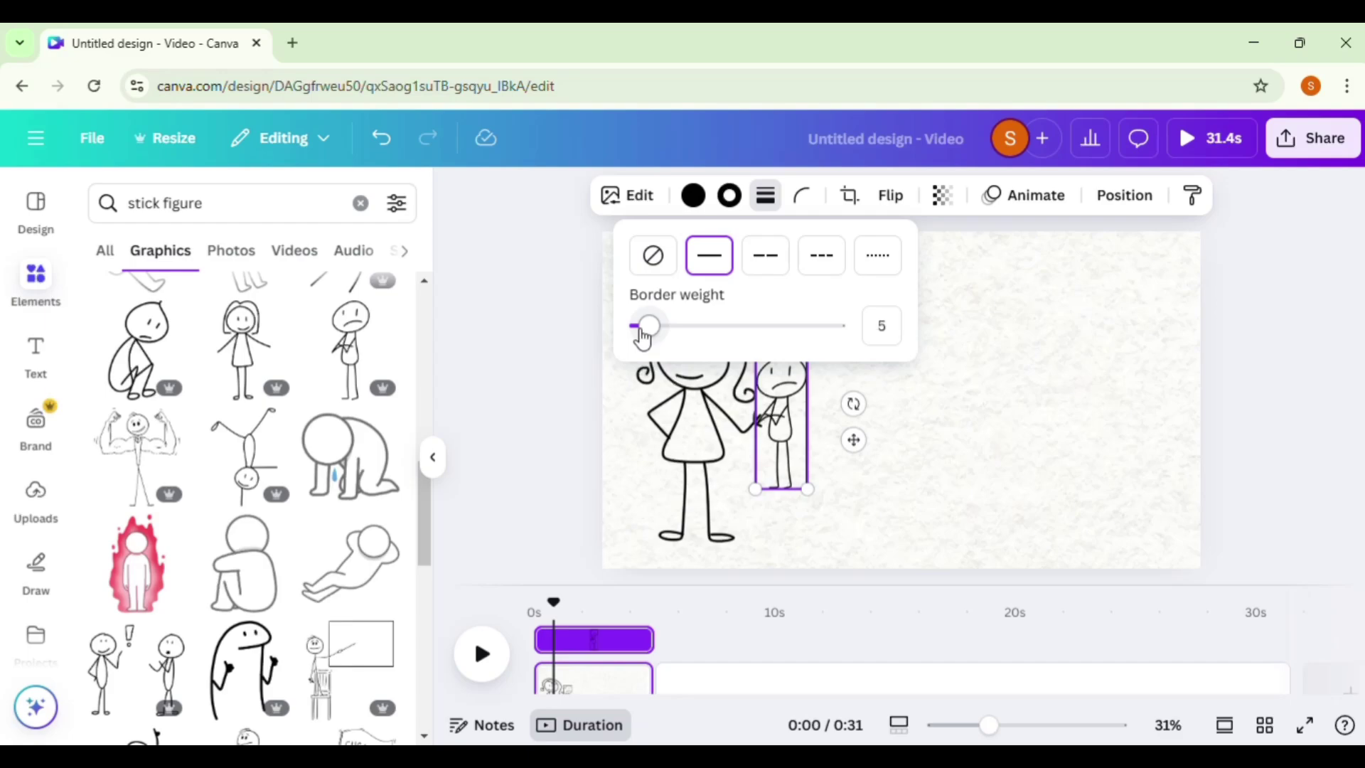
scroll(320, 568, down, 5)
click(483, 654)
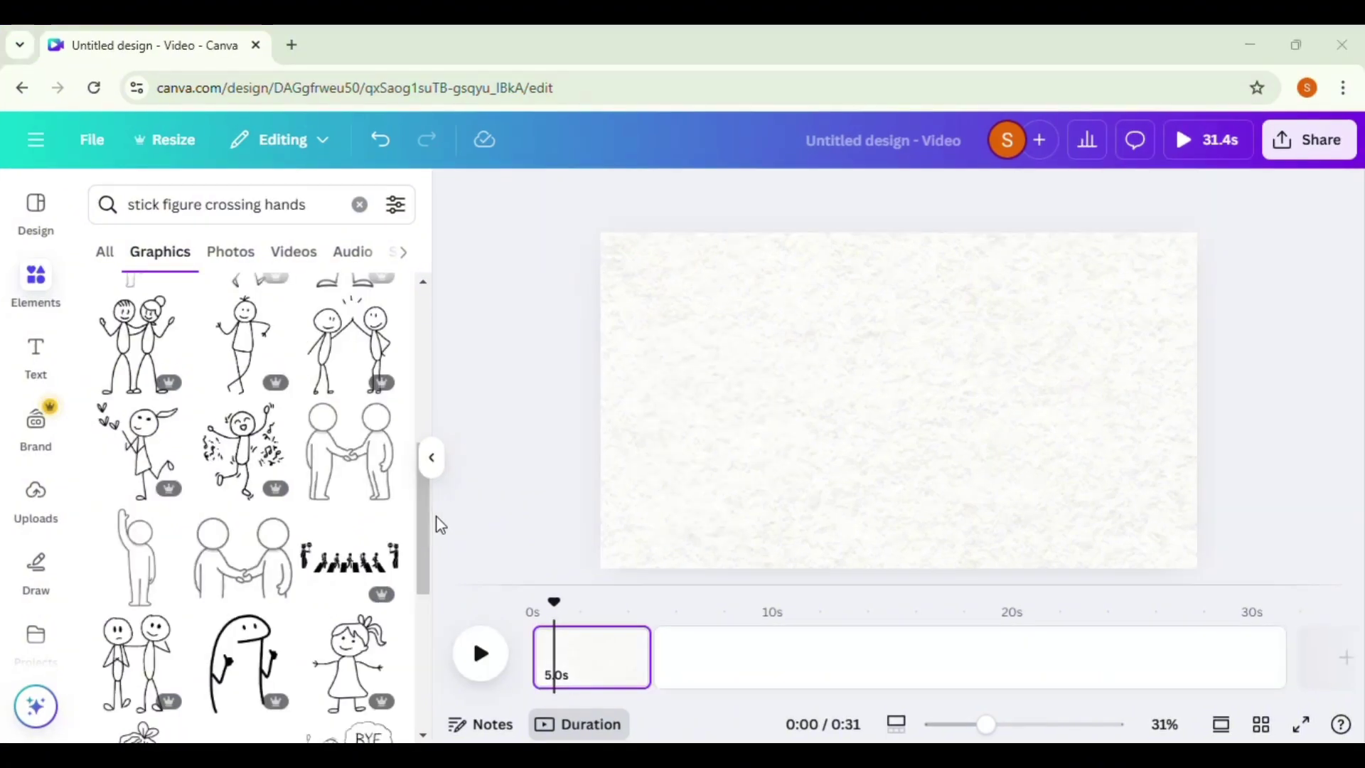
Add a stick figure to the empty page and split the page in two.
scroll(270, 623, down, 5)
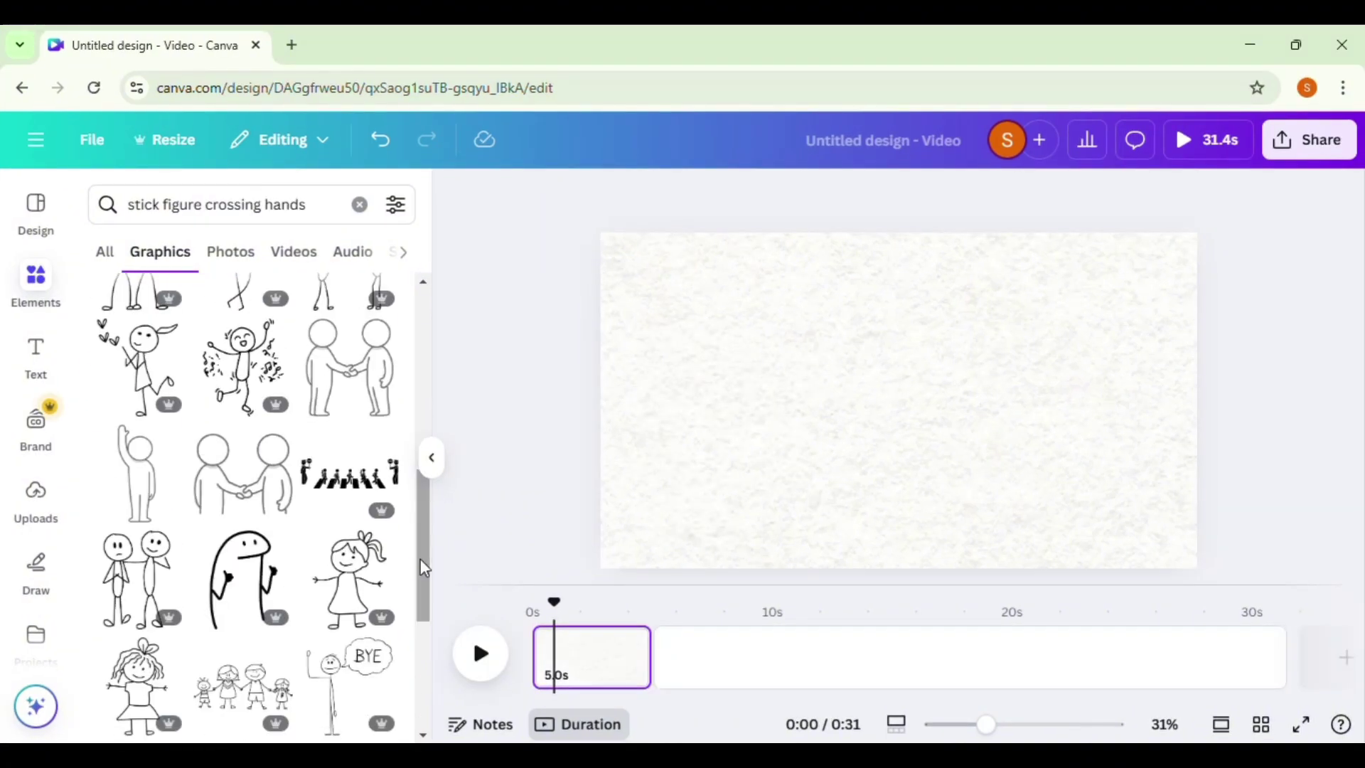
click(270, 623)
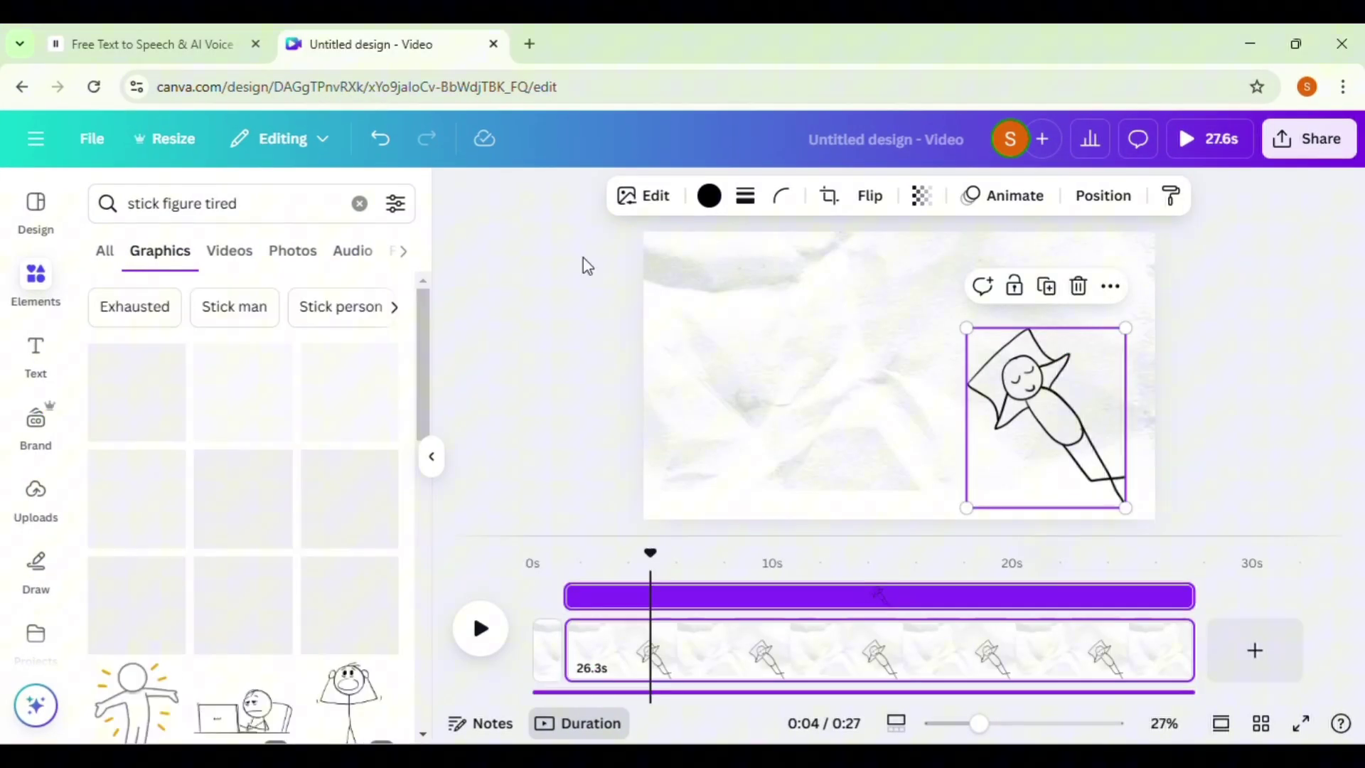
click(1164, 616)
click(1142, 493)
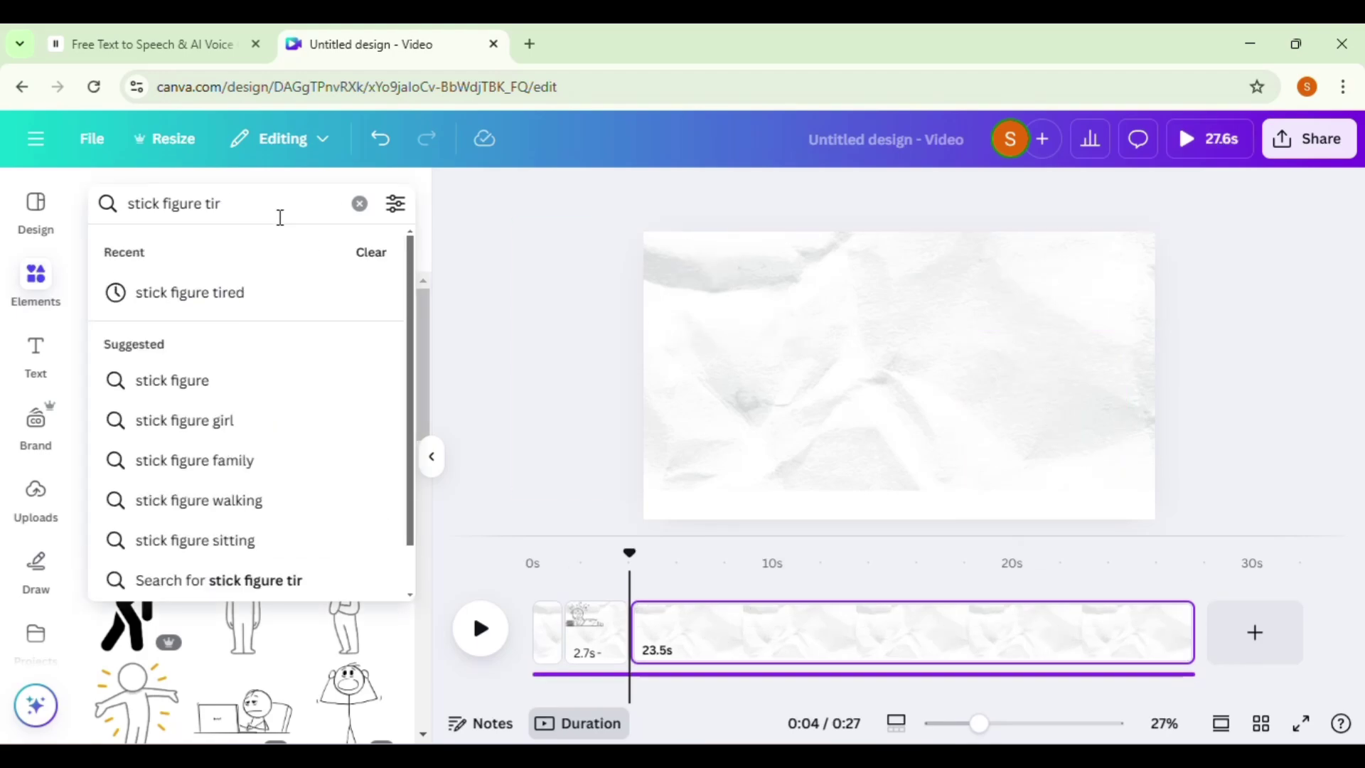
From a 'WORKING' search, add a tired laptop stick figure at lower right and a chart-and-stickman graphic.
key(BackSpace)
key(BackSpace)
key(BackSpace)
text(WORKING)
key(Return)
click(245, 711)
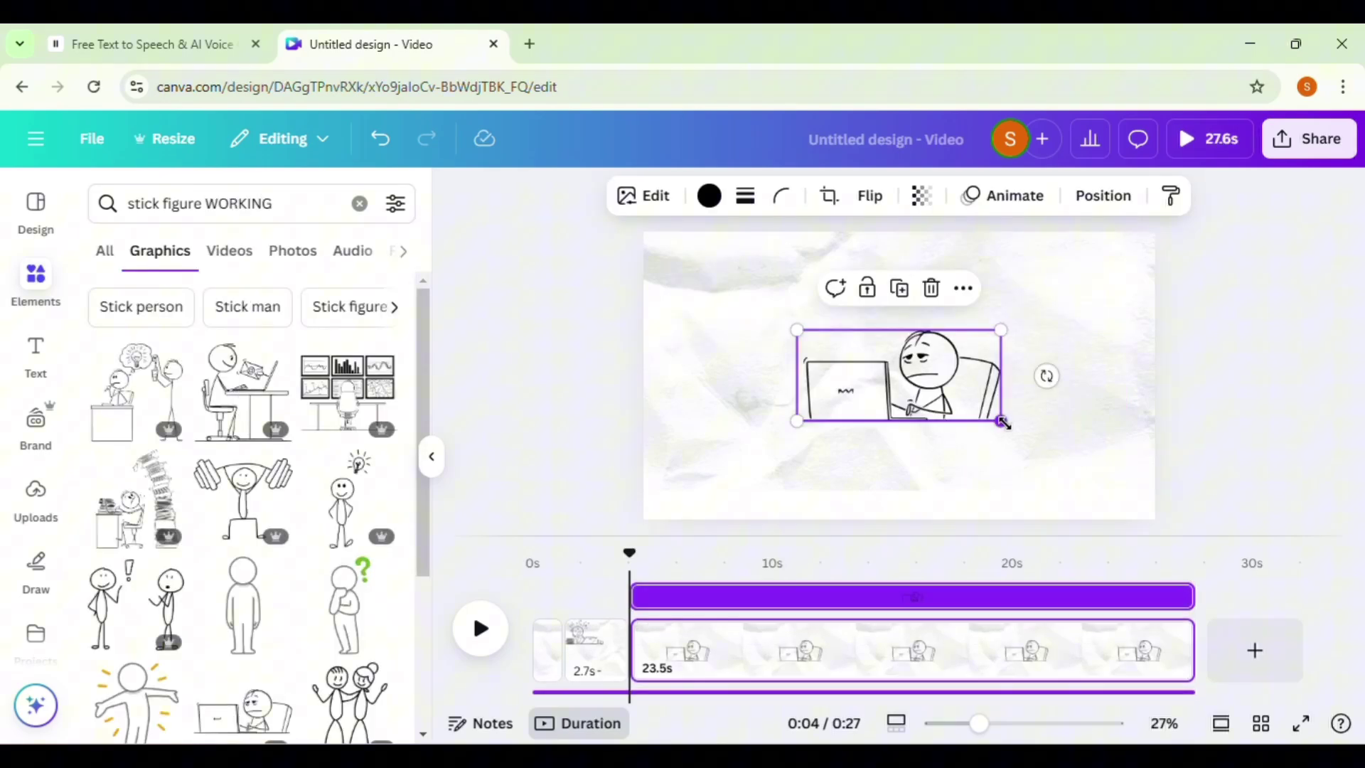
drag(919, 463, 1037, 455)
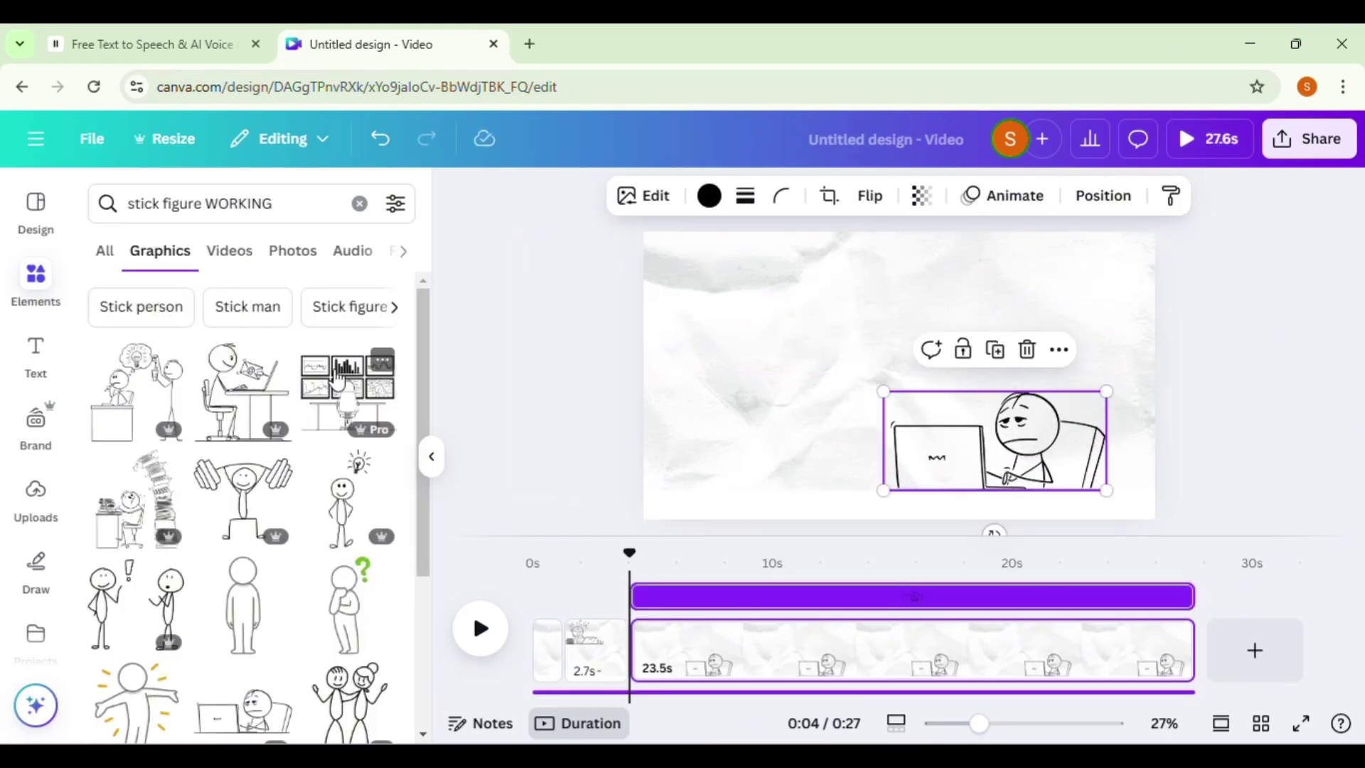
click(645, 452)
scroll(242, 498, down, 3)
Add a 'thinking stickman' at bottom right and fit the chart graphic inside his thought cloud.
click(349, 575)
triple_click(311, 204)
text(thinking stickman)
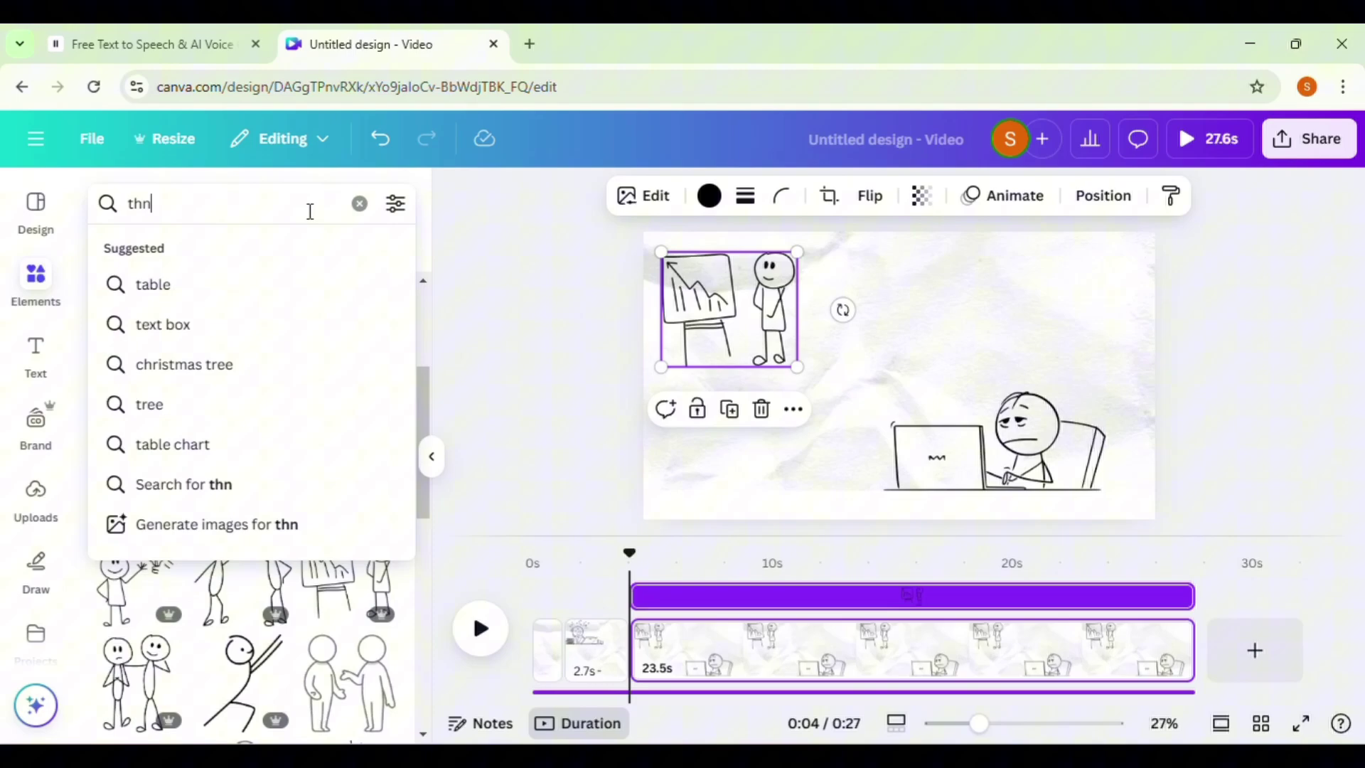
key(Return)
click(354, 391)
drag(892, 359, 1055, 414)
drag(797, 249, 981, 398)
Enlarge the thinking stickman graphic by dragging its corner.
click(485, 638)
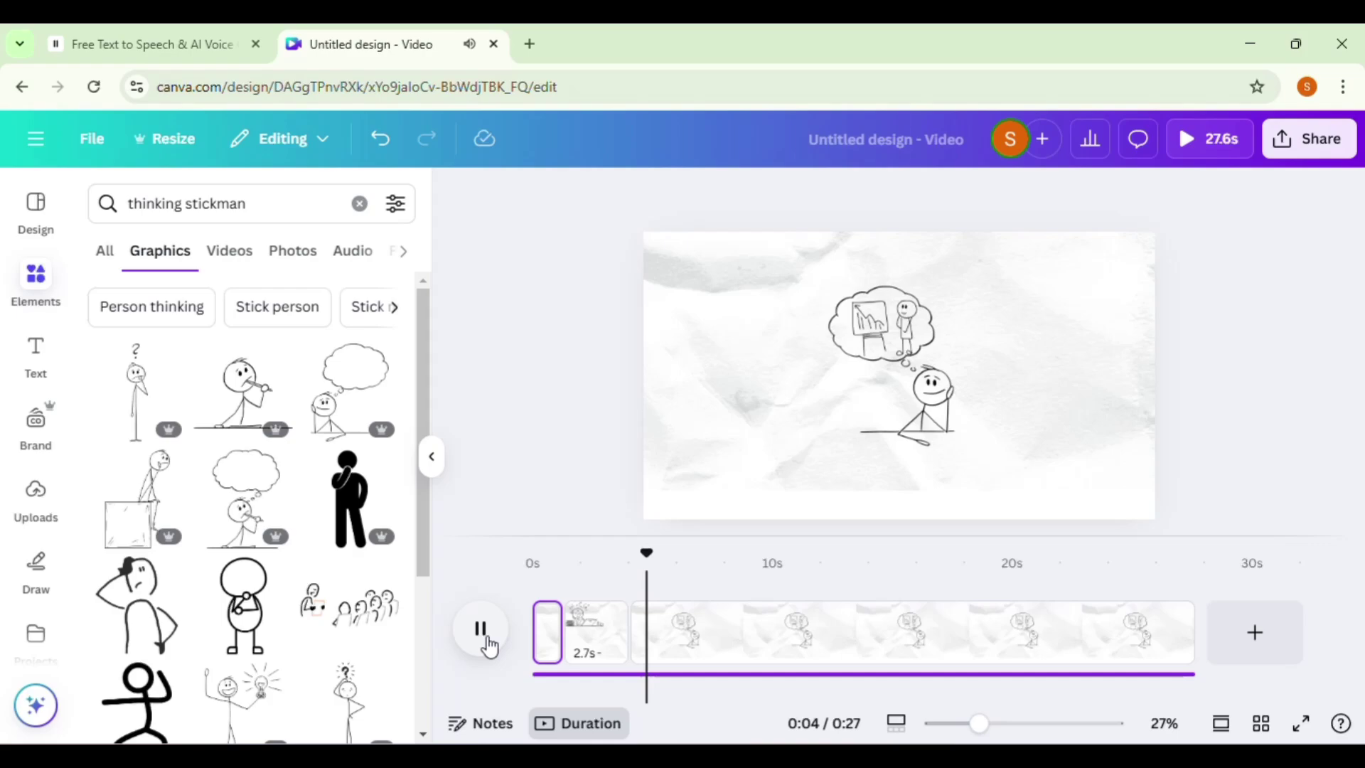
click(927, 355)
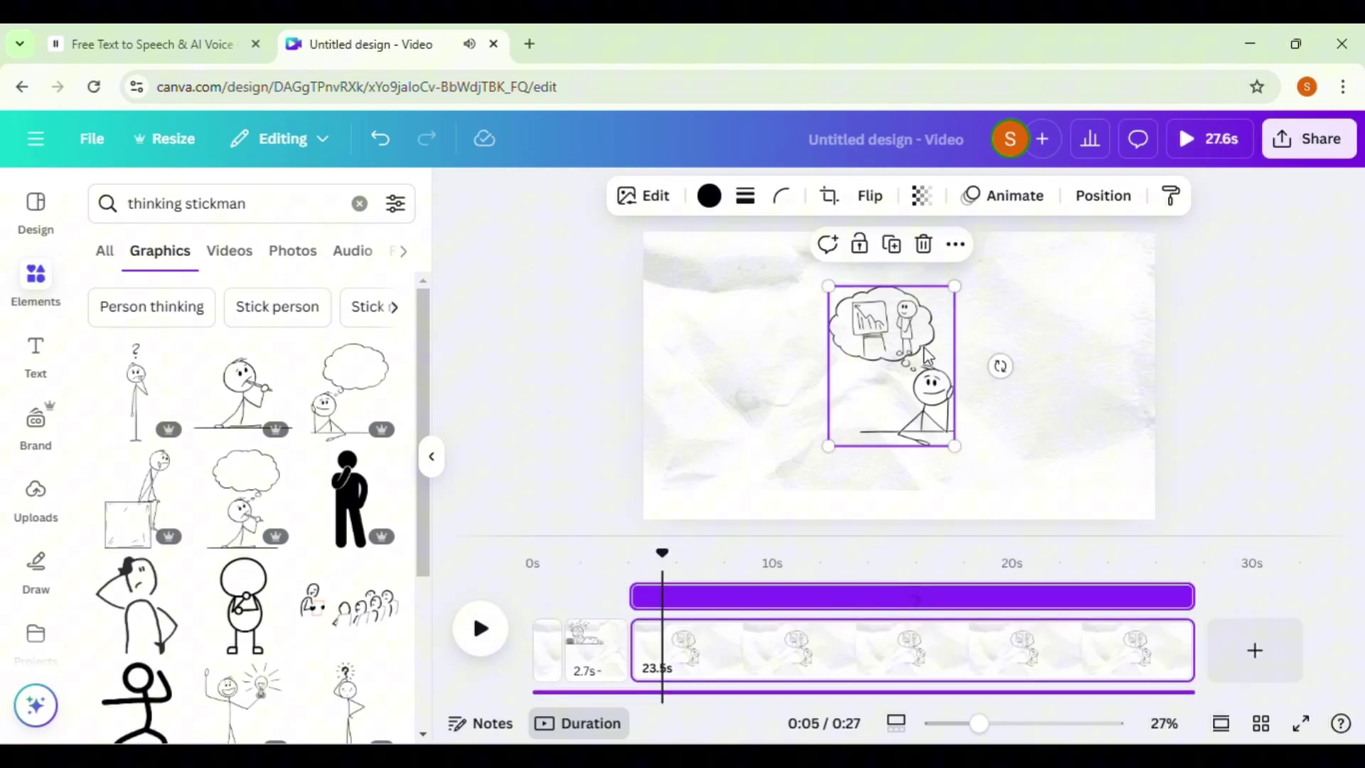
drag(954, 447, 1016, 513)
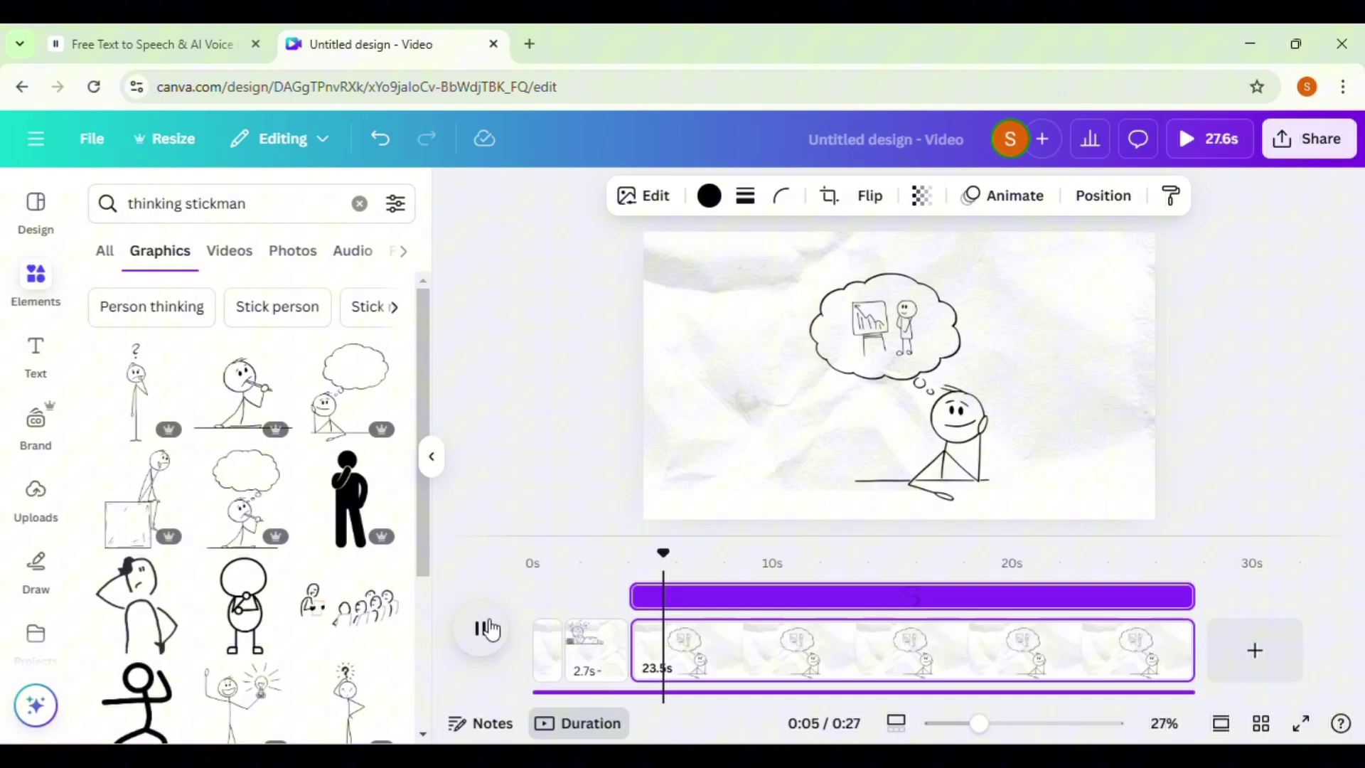
click(490, 630)
Shorten page 2 to 2.0 seconds in the timeline.
right_click(1171, 623)
right_click(598, 631)
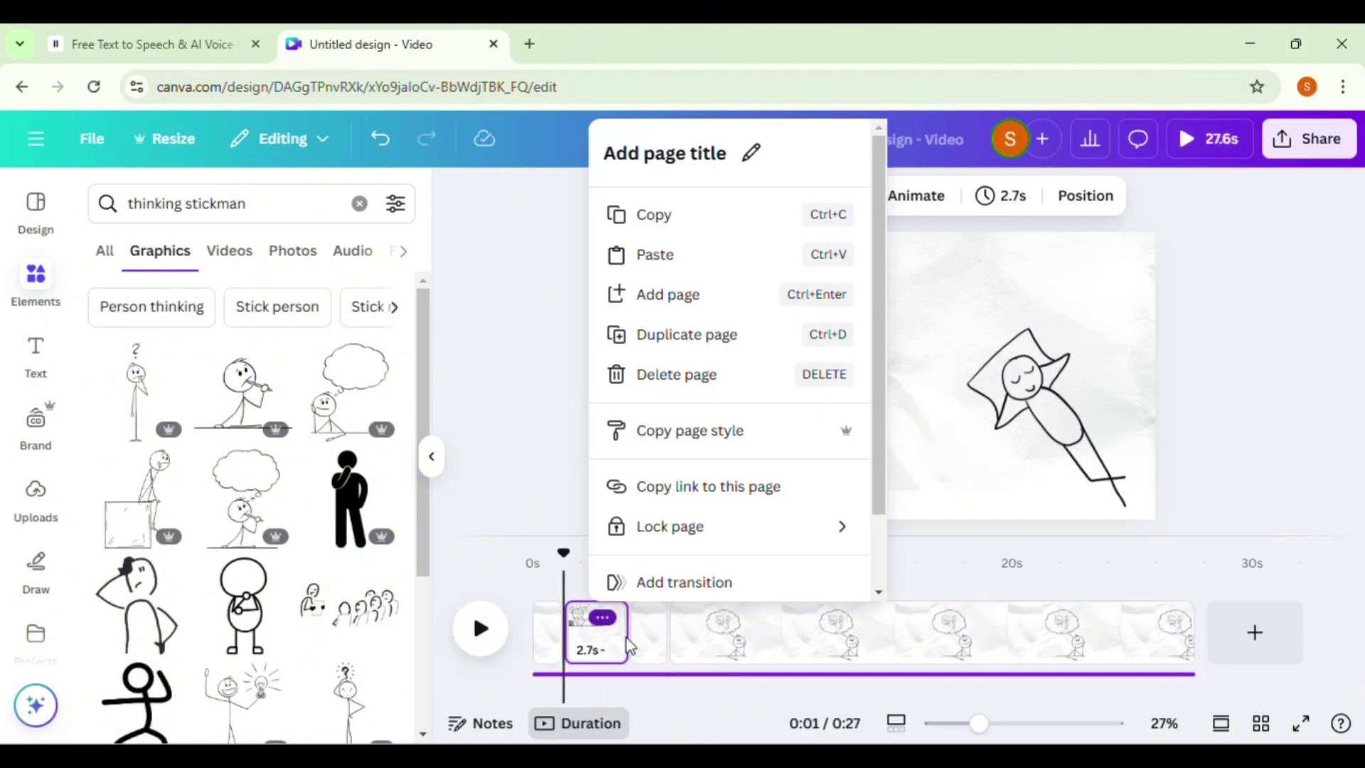
key(Escape)
click(547, 631)
drag(661, 612, 626, 618)
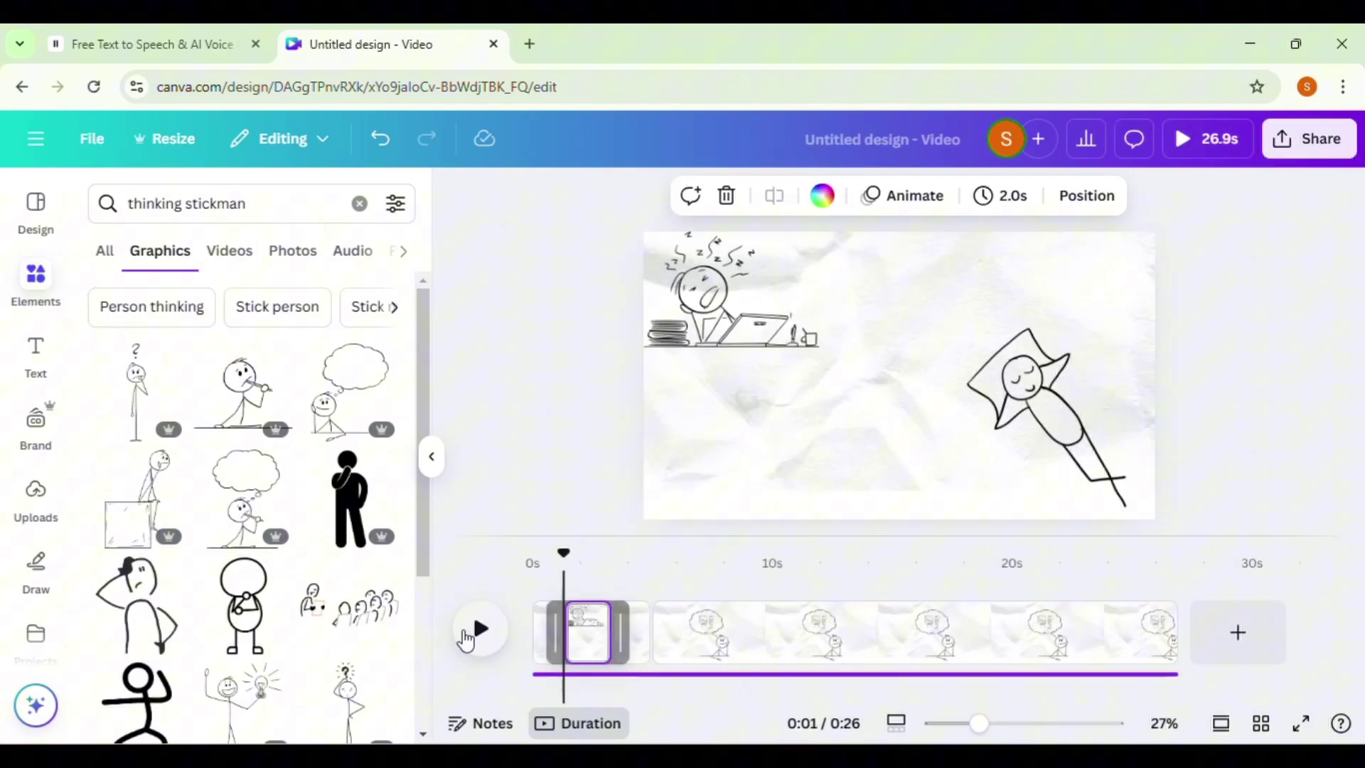
Delete the stickman graphic from page 3.
click(980, 398)
key(Delete)
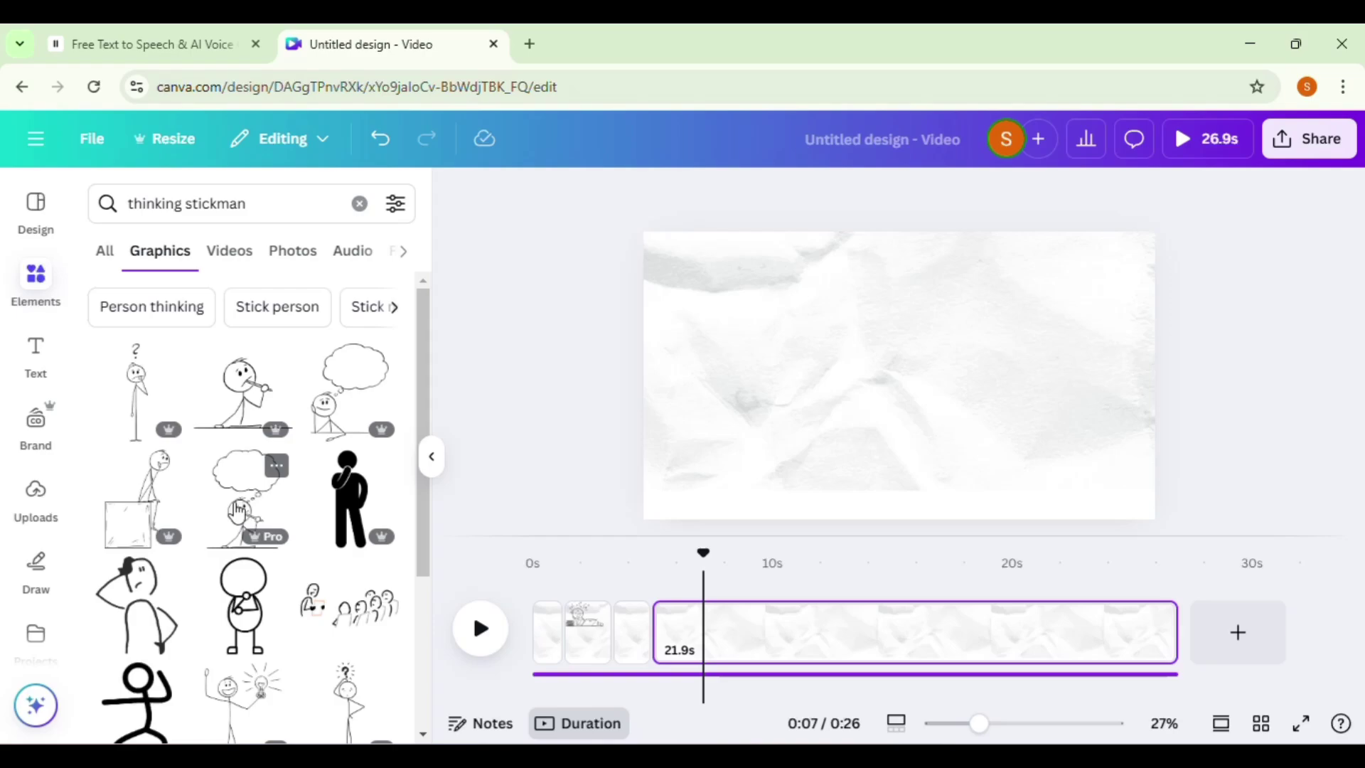
click(239, 510)
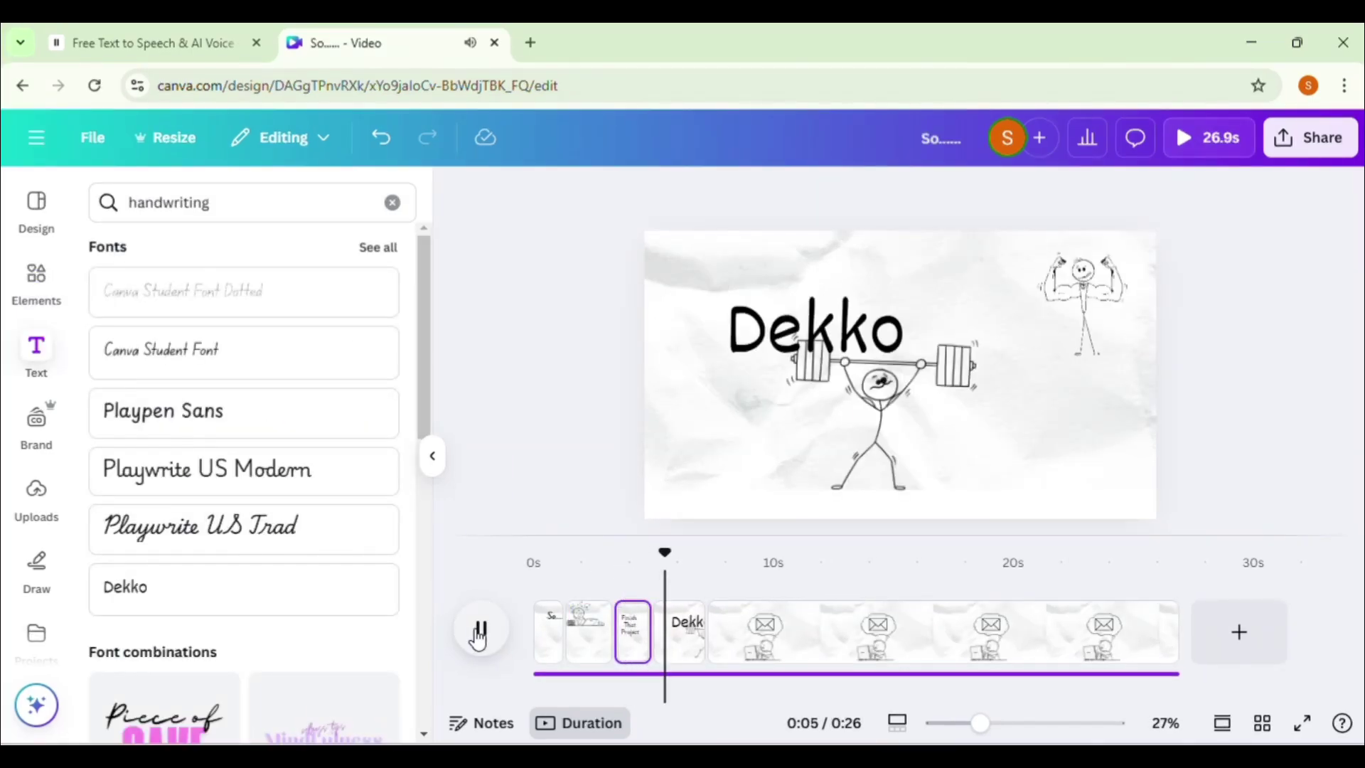
Revert the Dekko text to the 'start working out' caption and give it the Burst animation.
click(839, 331)
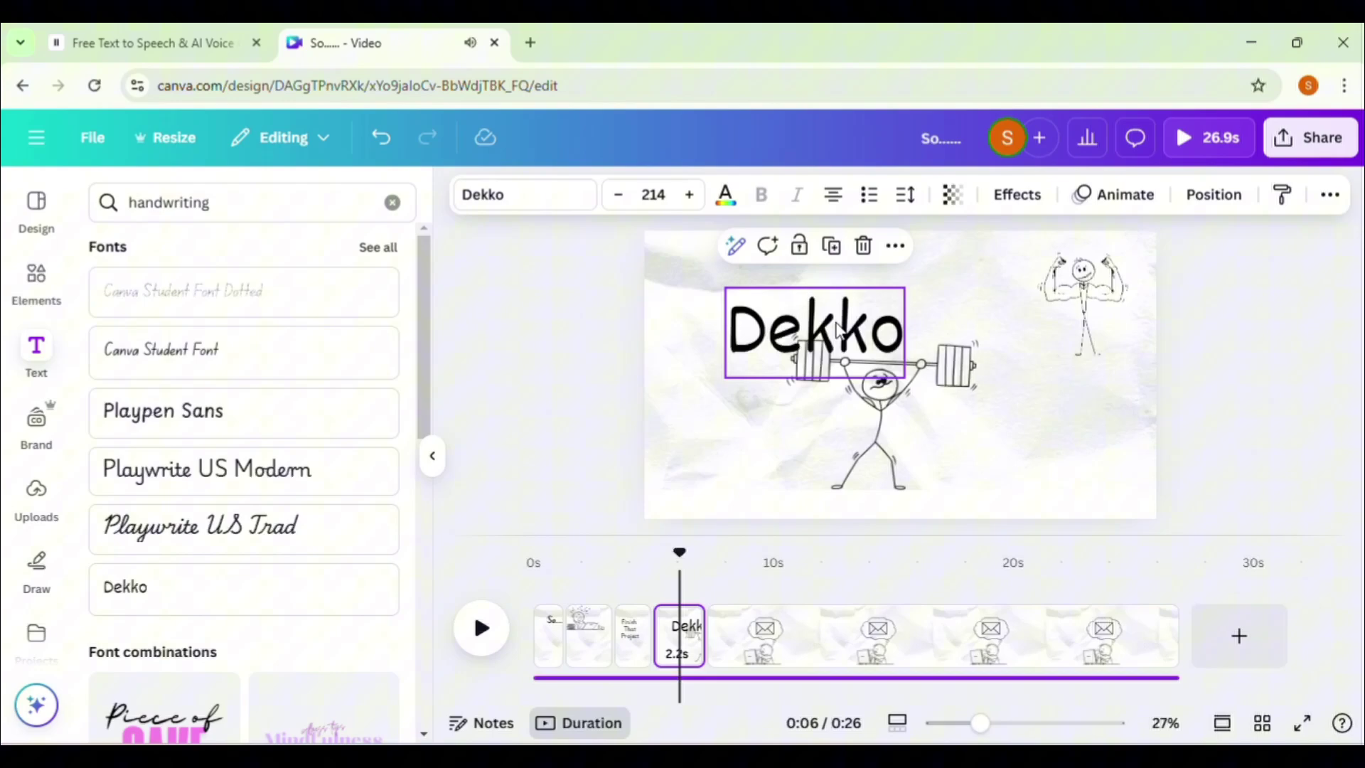
key(ctrl+z)
key(ctrl+z)
key(ctrl+z)
key(ctrl+z)
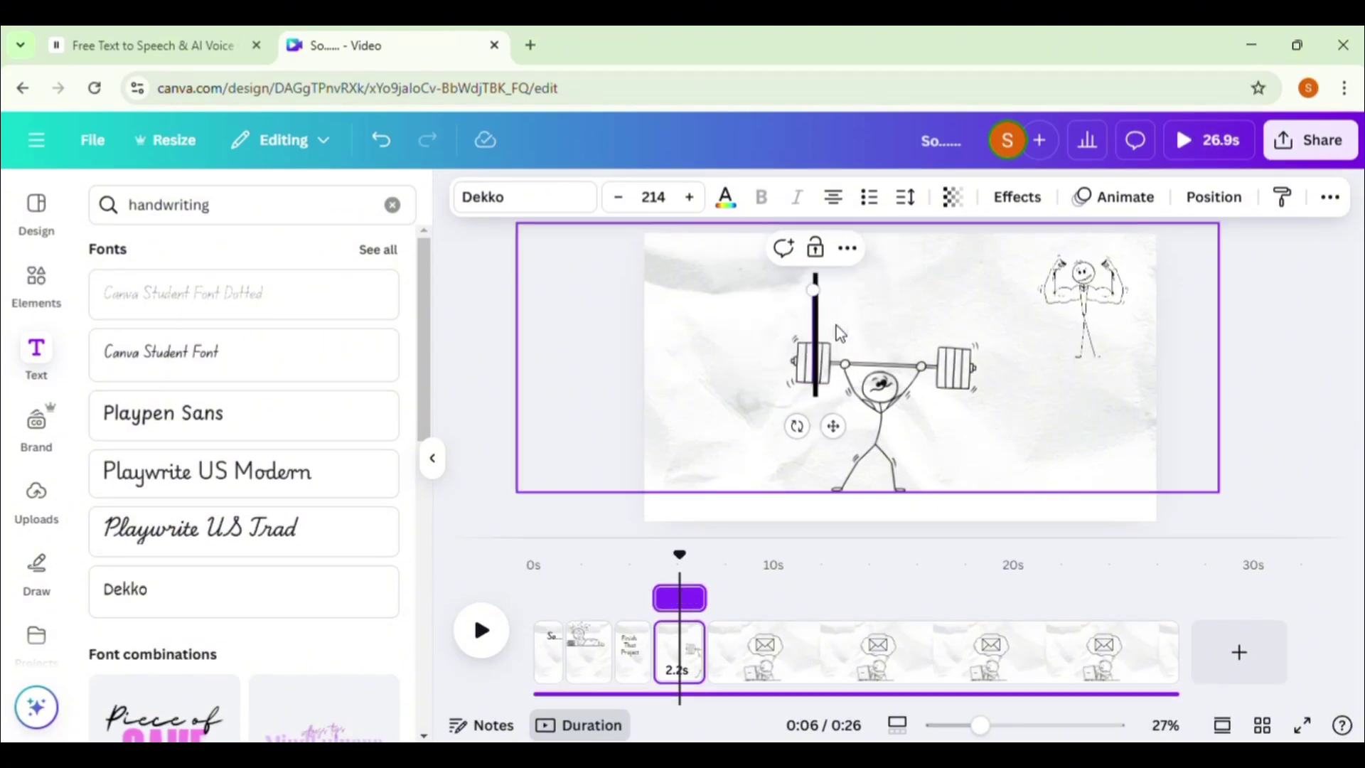
click(1016, 197)
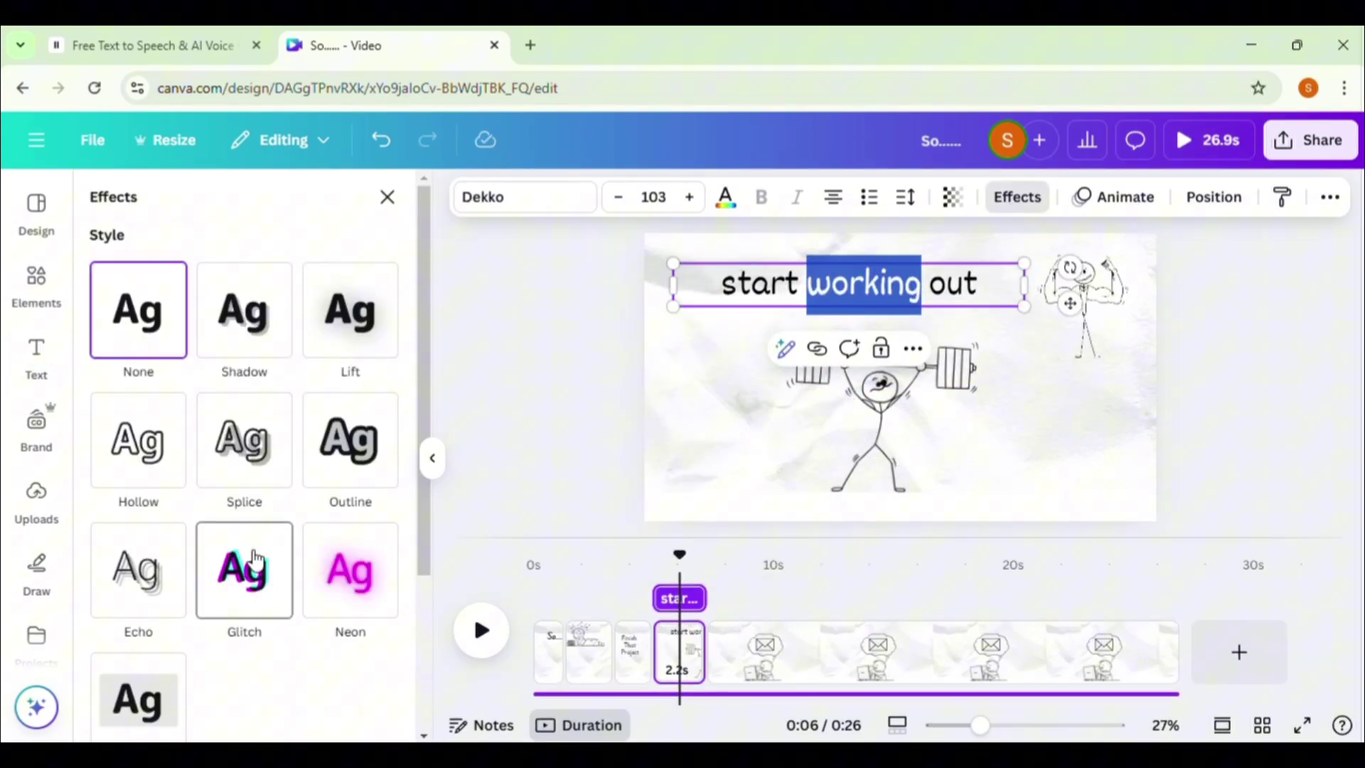
click(1113, 197)
click(351, 457)
click(481, 630)
click(469, 640)
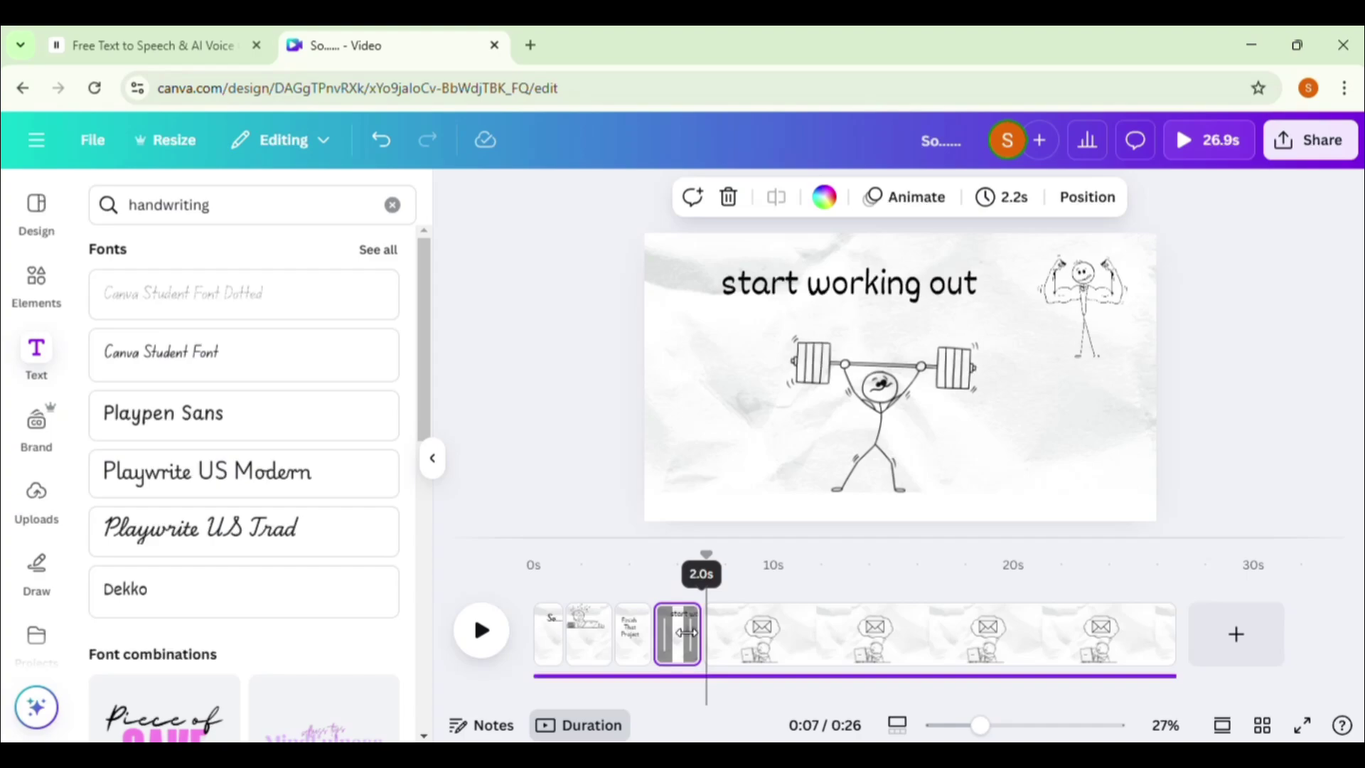
click(475, 629)
Add a Playwrite US Modern 'reply to email' caption to the email page on page 5.
click(711, 633)
scroll(131, 325, down, 2)
click(329, 381)
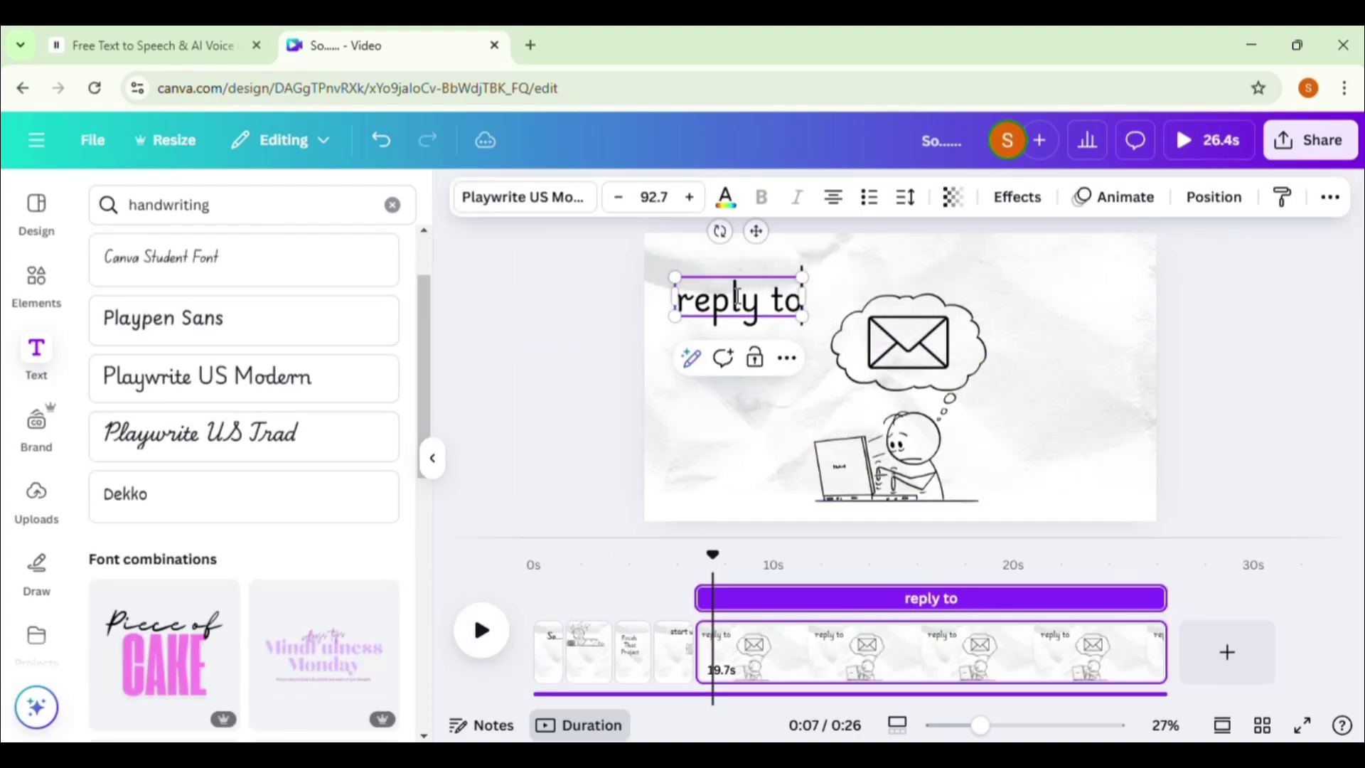
text(email)
click(1113, 197)
mouse_move(713, 553)
mouse_down()
mouse_move(676, 556)
mouse_move(718, 553)
mouse_up()
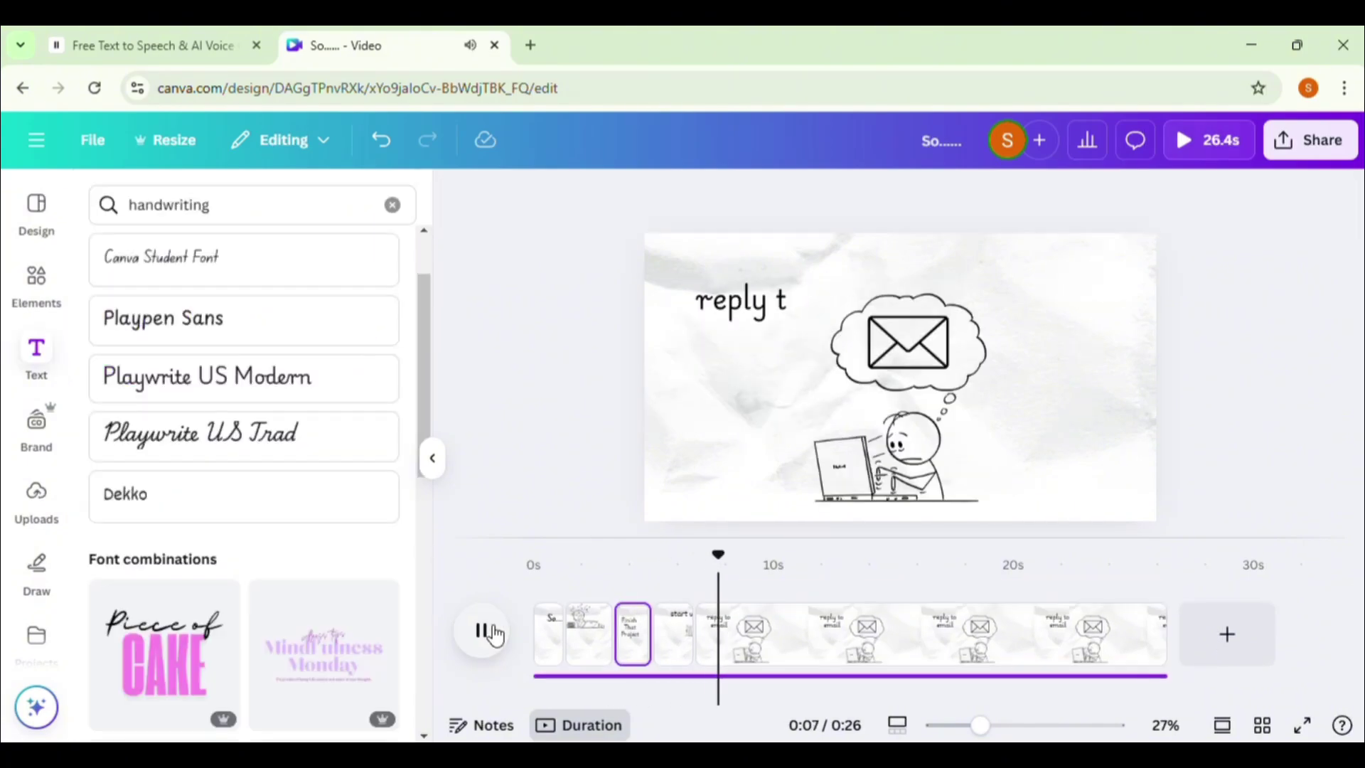
click(682, 640)
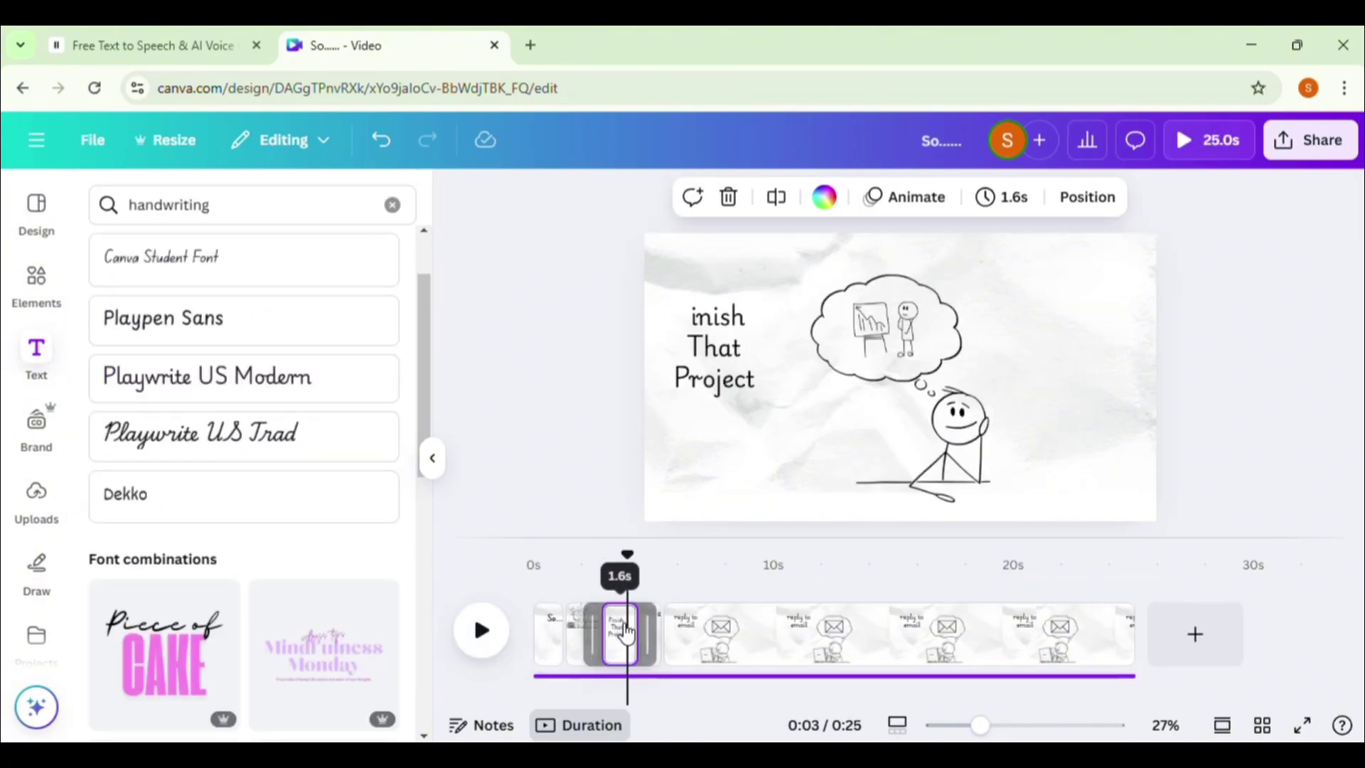
click(481, 629)
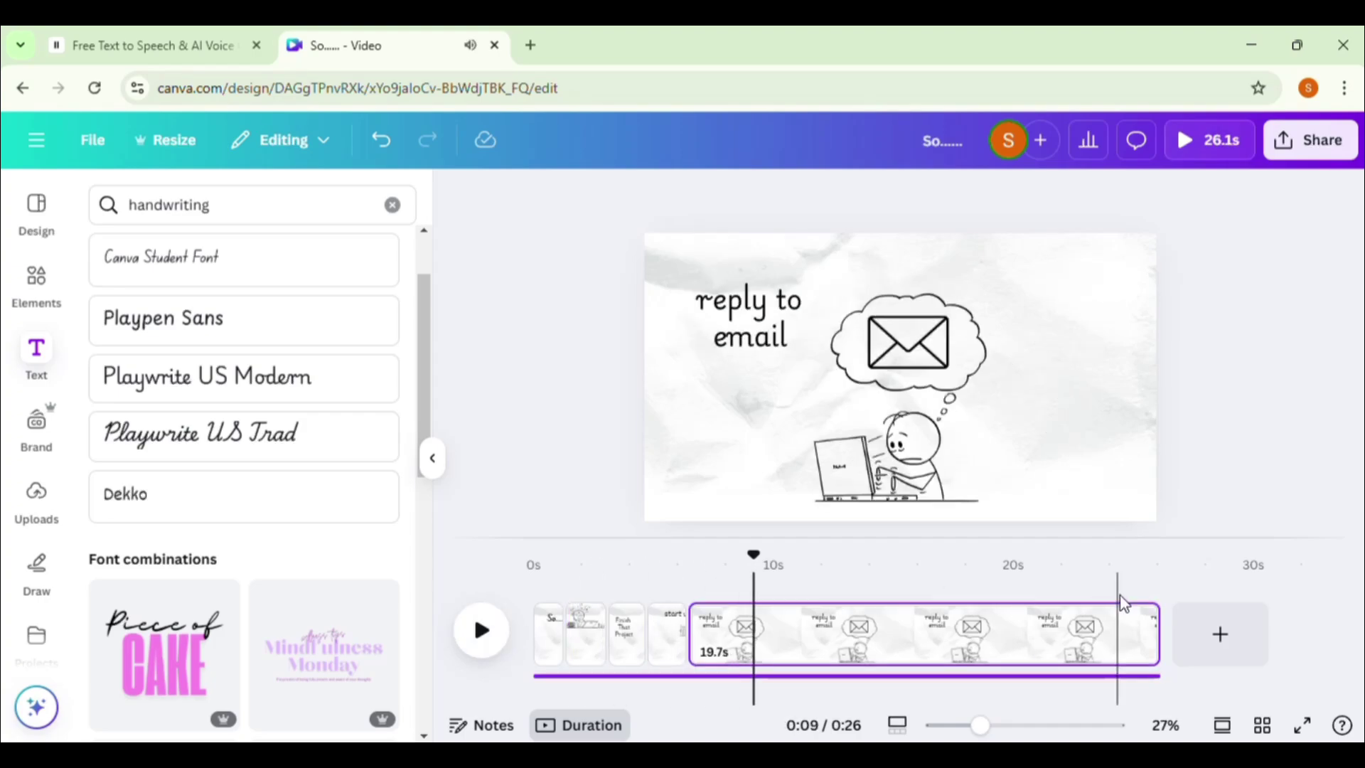
Add a Dissolve transition between the first and second pages.
click(1133, 613)
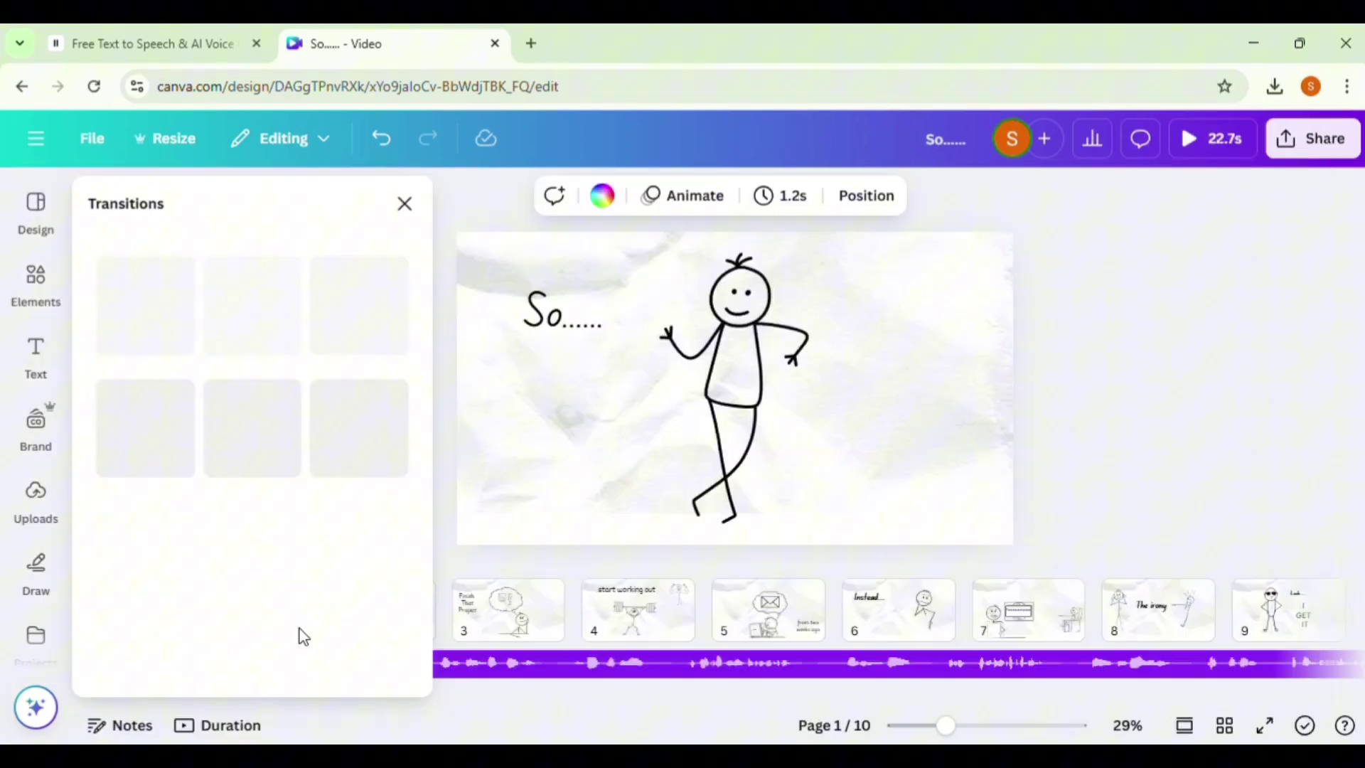
click(352, 331)
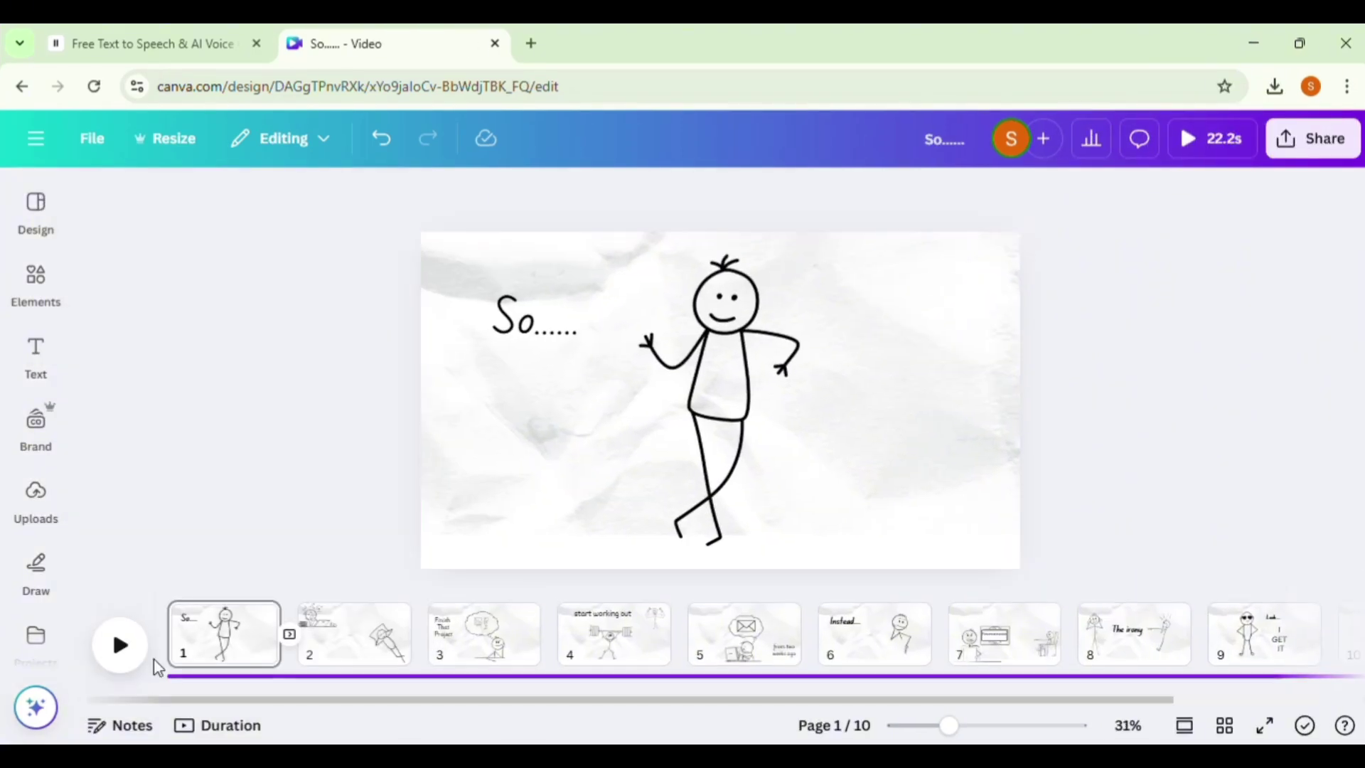
click(120, 645)
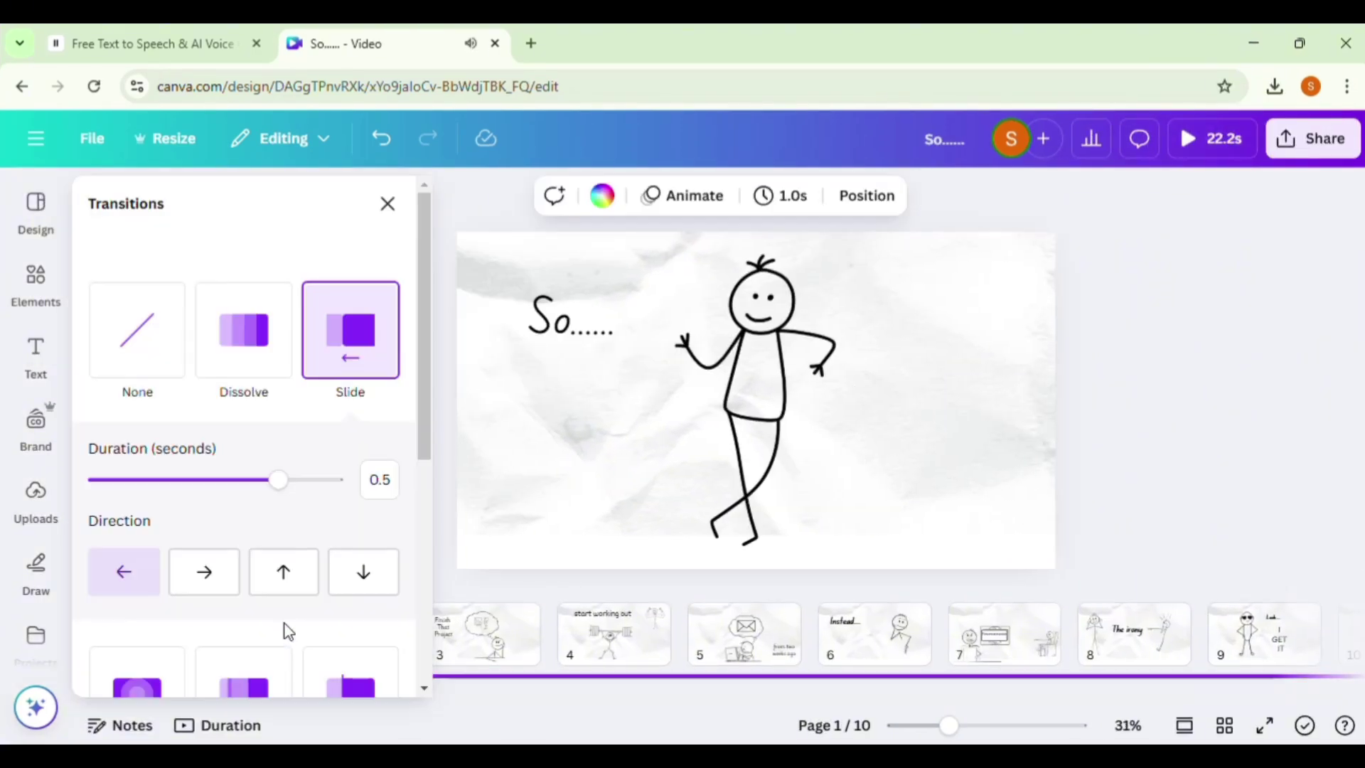
click(244, 329)
click(432, 668)
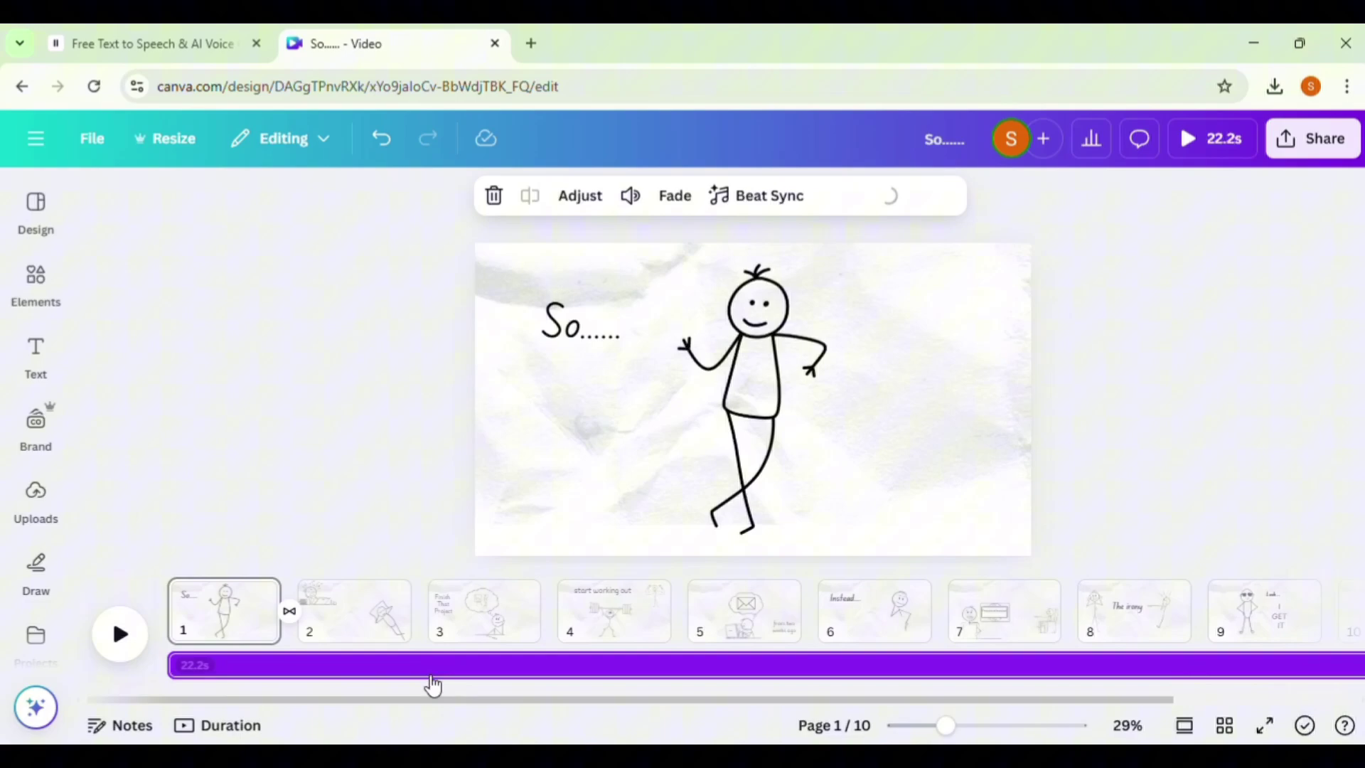
click(120, 633)
Add a Circle Wipe transition between pages 2 and 3.
click(120, 633)
click(420, 611)
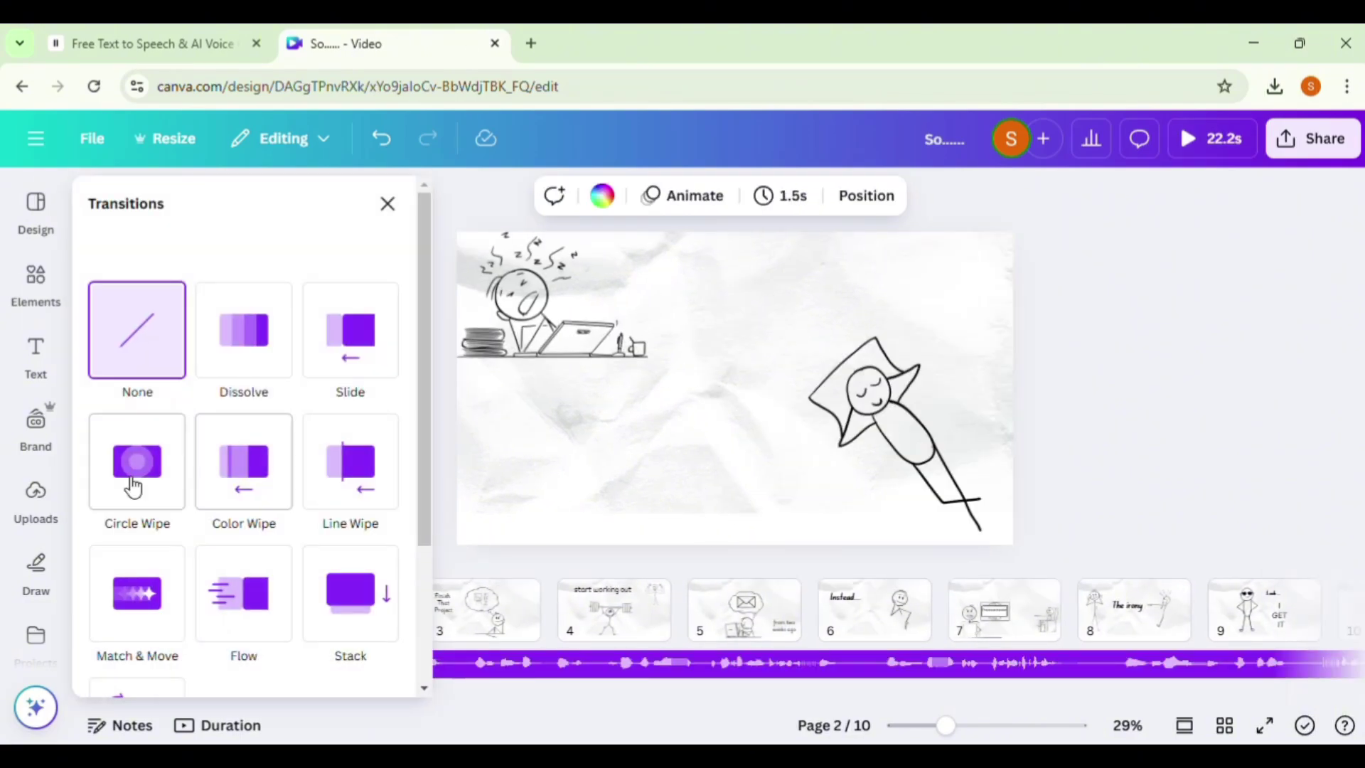
click(133, 487)
click(120, 645)
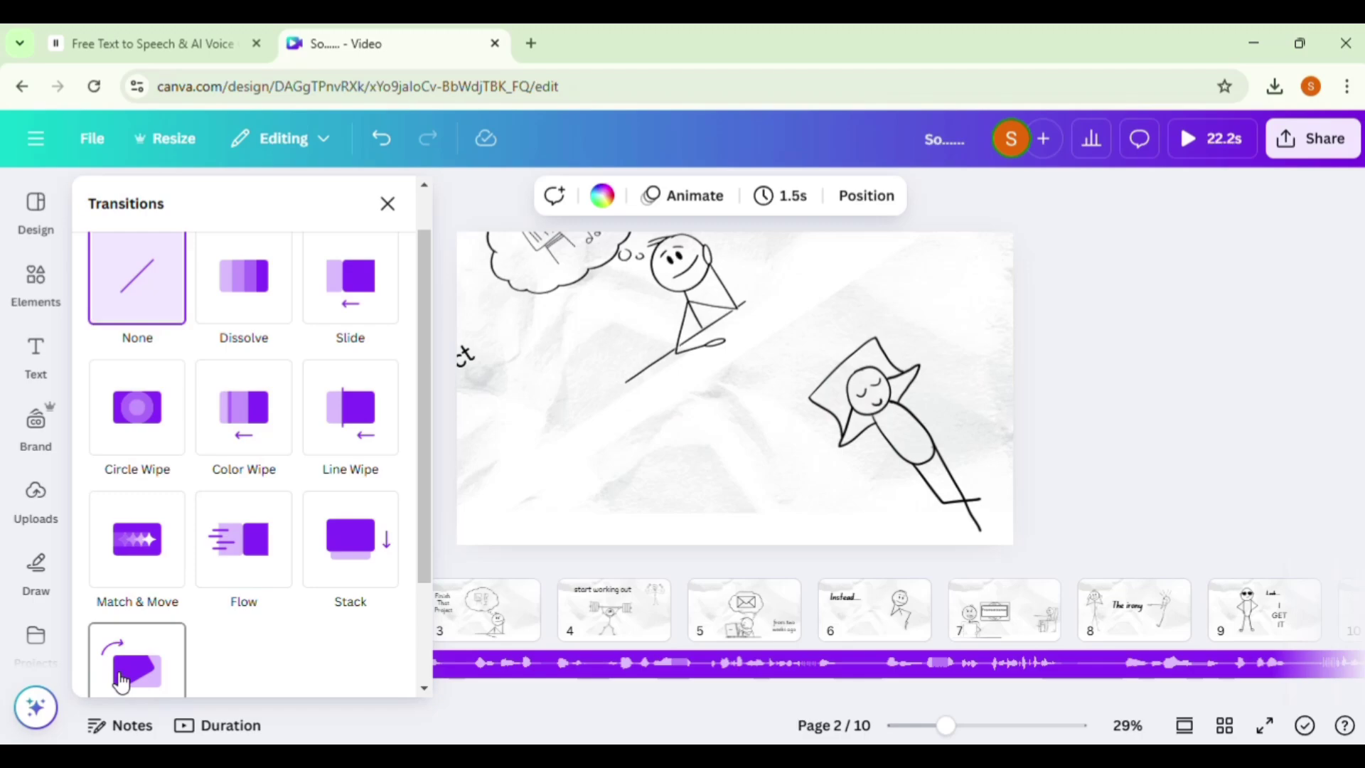
Set the page 2–3 Stack transition duration to 0.47 seconds.
click(122, 647)
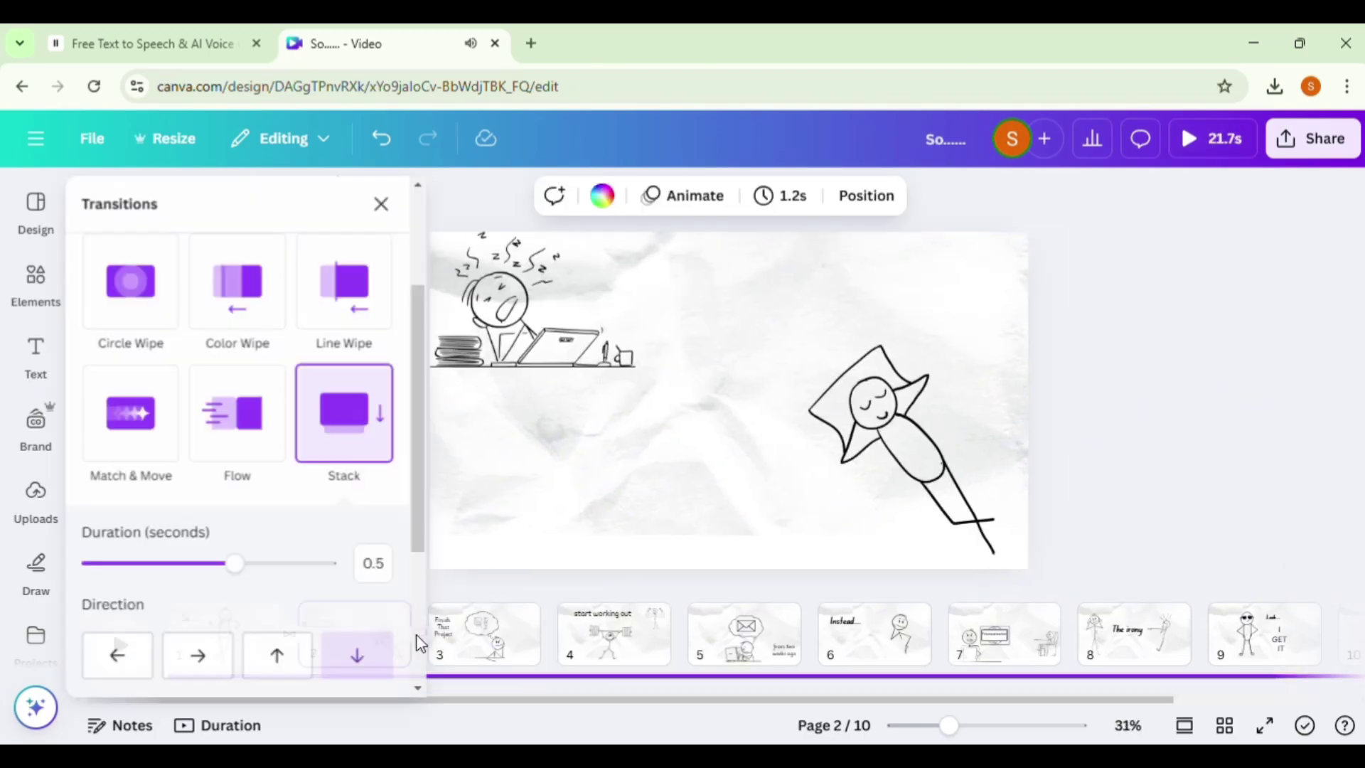
drag(219, 560, 231, 558)
click(426, 611)
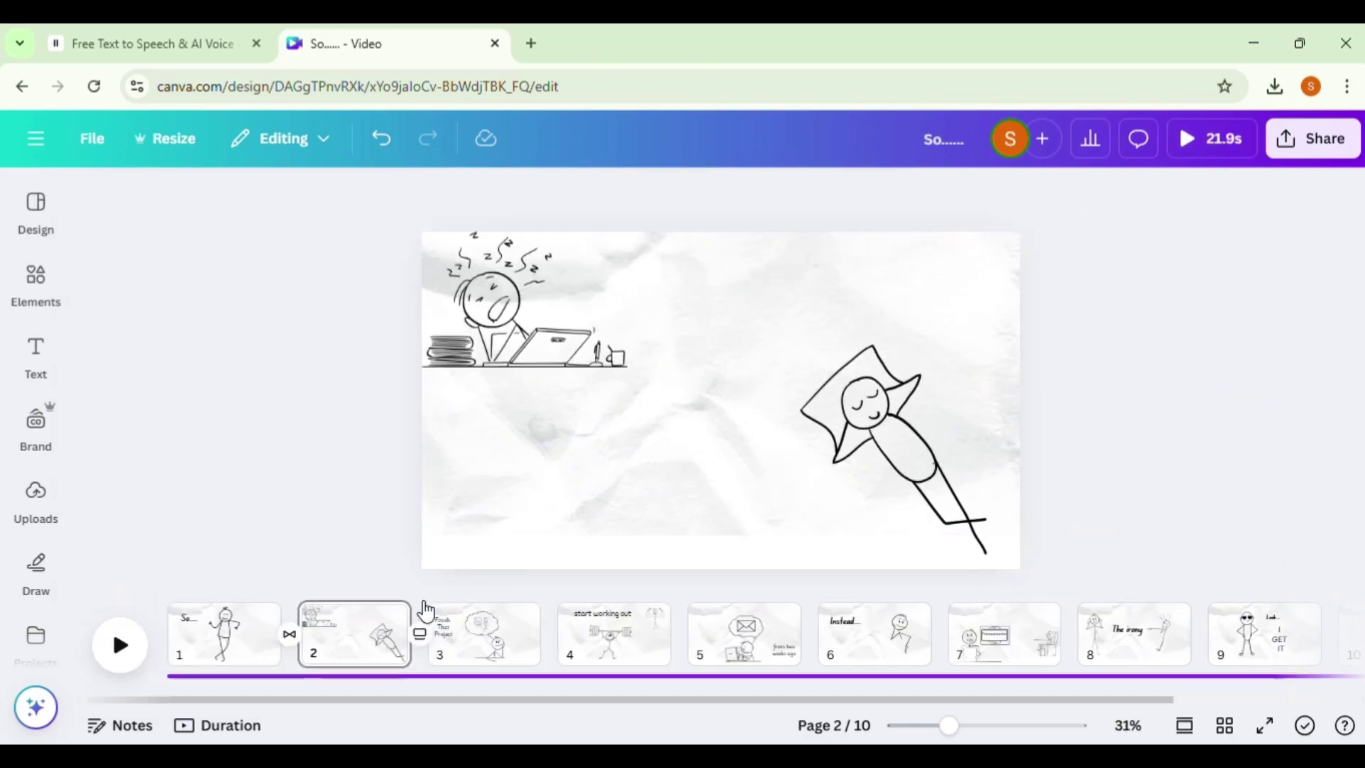